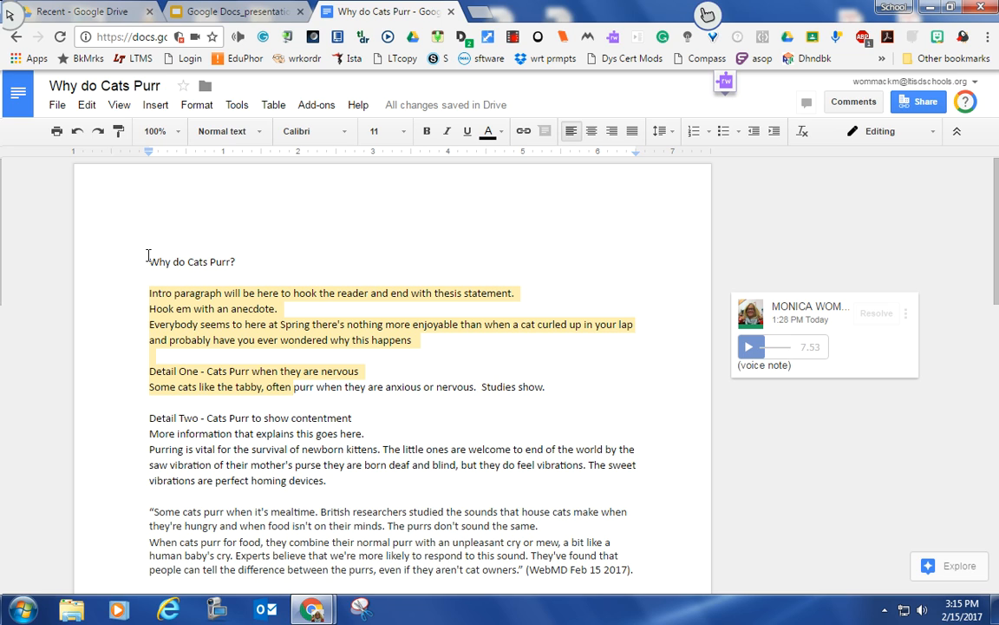
left_click(155, 107)
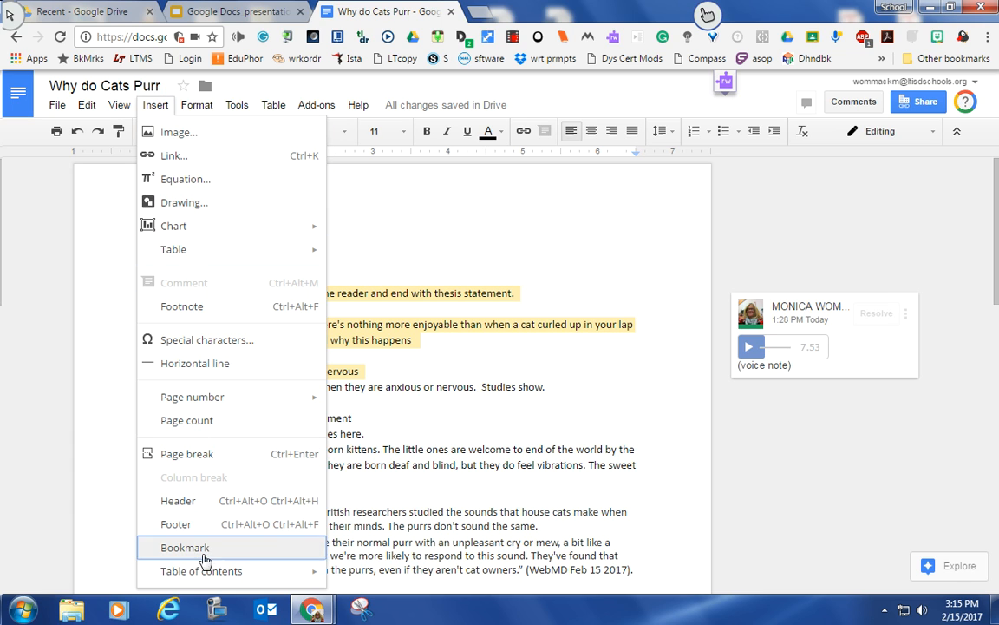
mouse_move(211, 578)
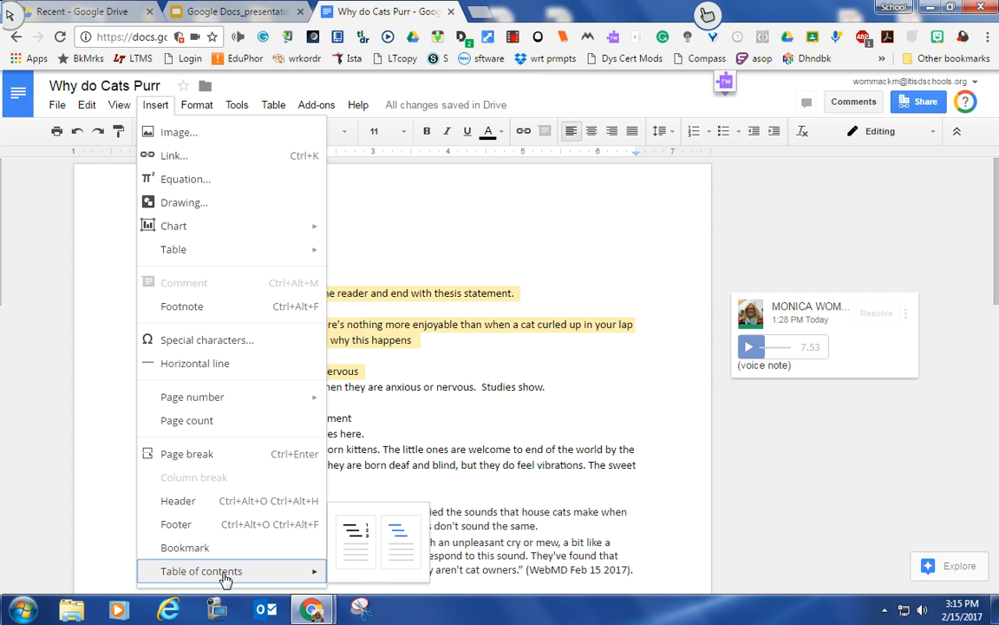
left_click(446, 248)
Step: Apply the Title style to the "Why do Cats Purr?" line at the start of the document
left_click(150, 262)
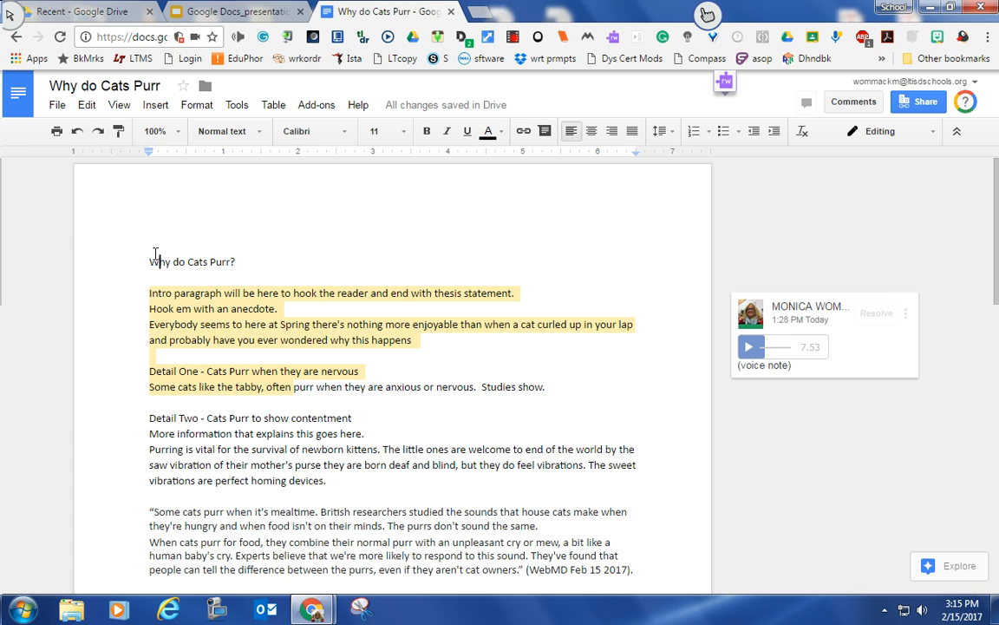
scroll(157, 251, "down", 2)
scroll(157, 250, "up", 2)
left_click_drag(151, 261, 239, 262)
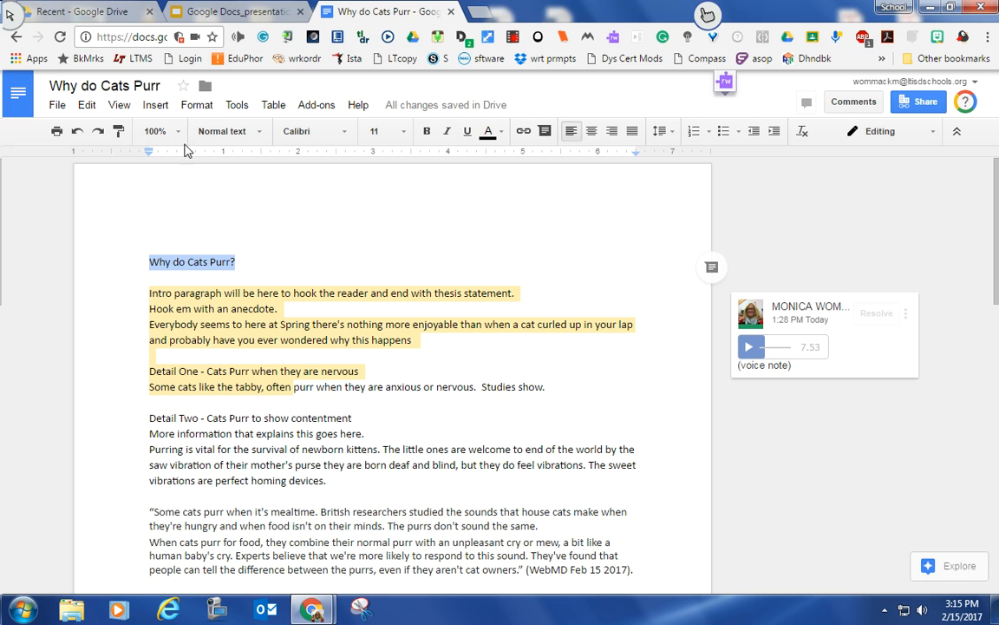
left_click(258, 134)
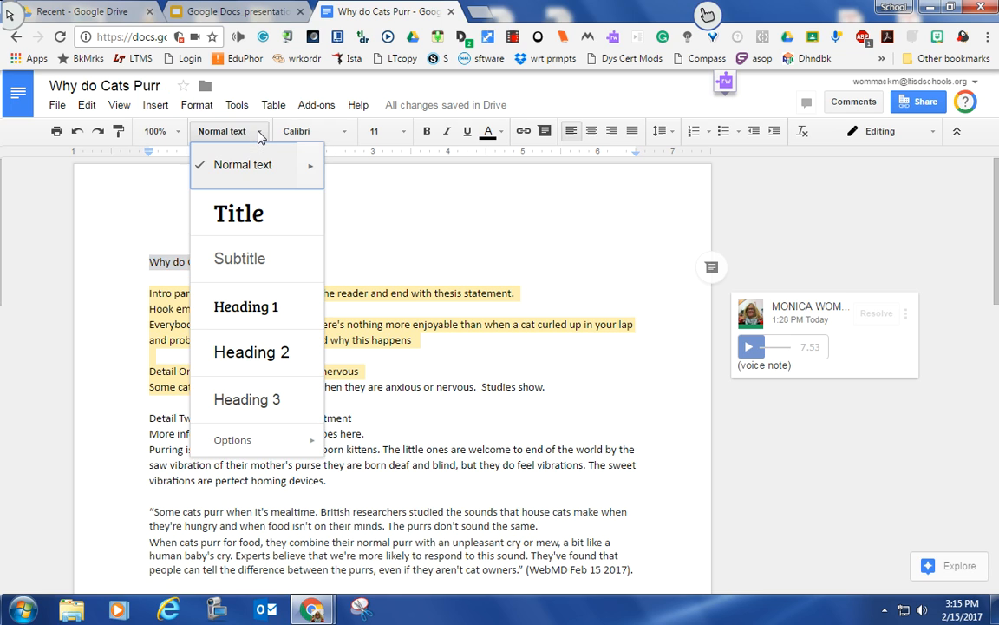
left_click(260, 218)
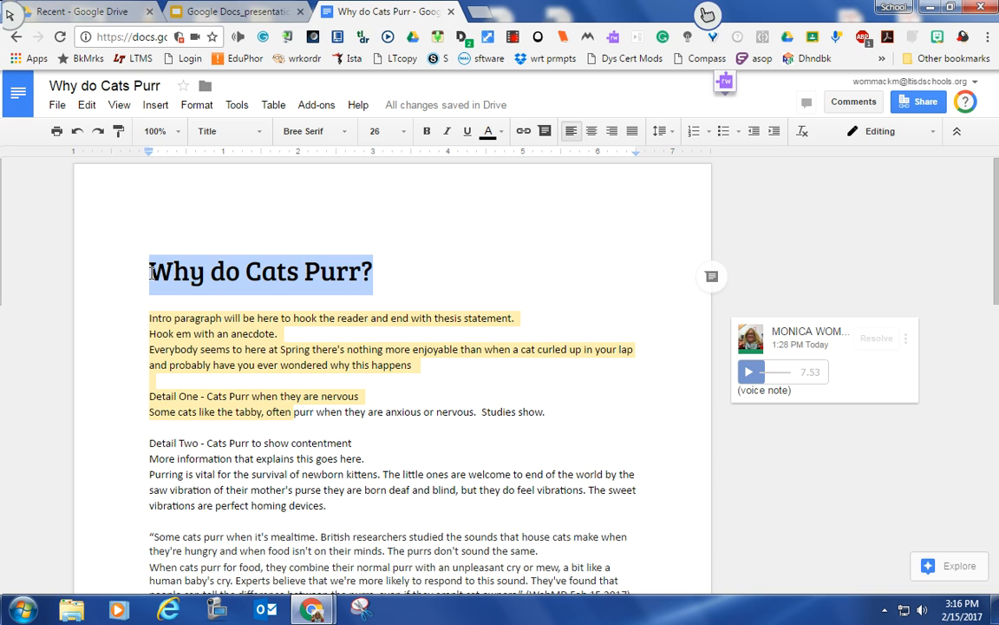
Step: Set the title's font to Bree Serif and its text colour to dark magenta
left_click_drag(152, 270, 373, 278)
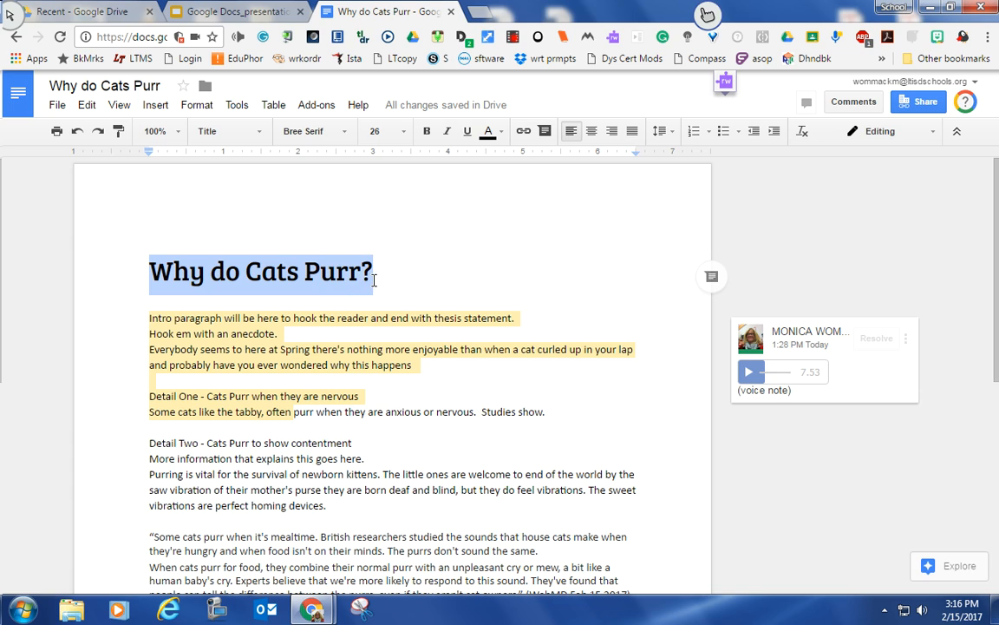
left_click(344, 137)
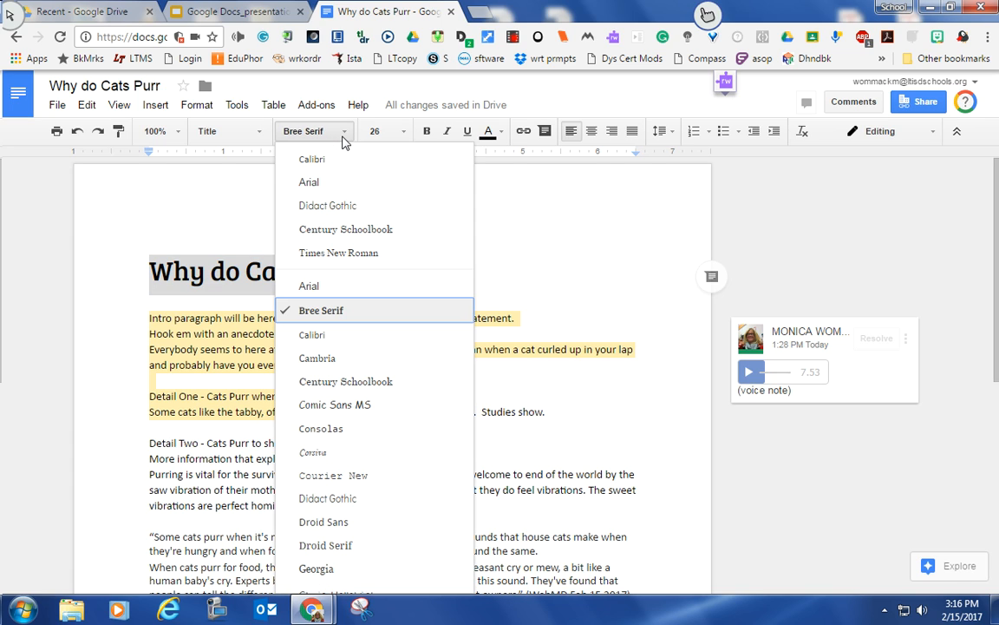
left_click(318, 312)
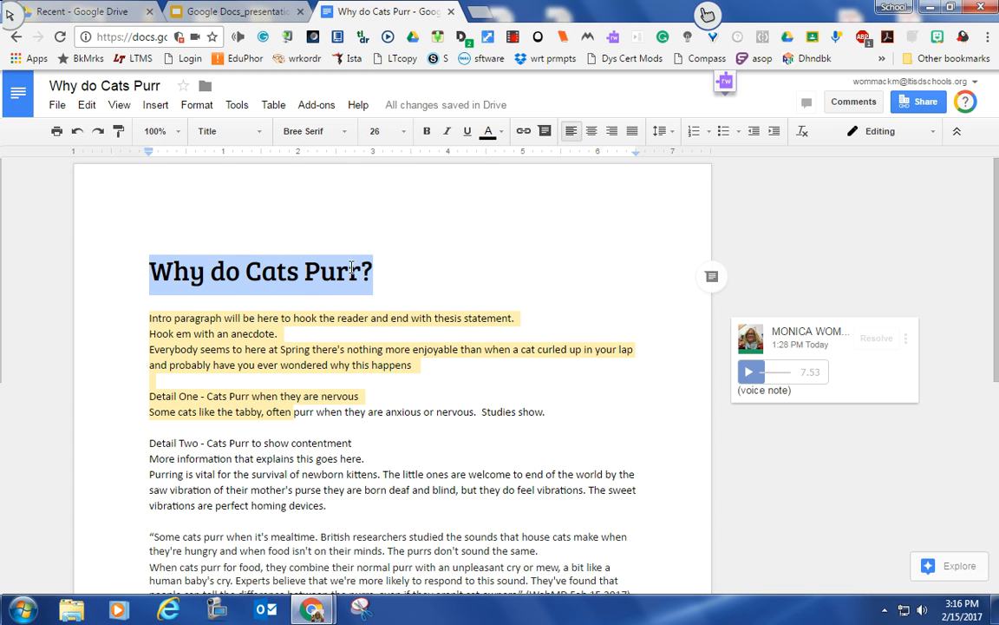
left_click(502, 133)
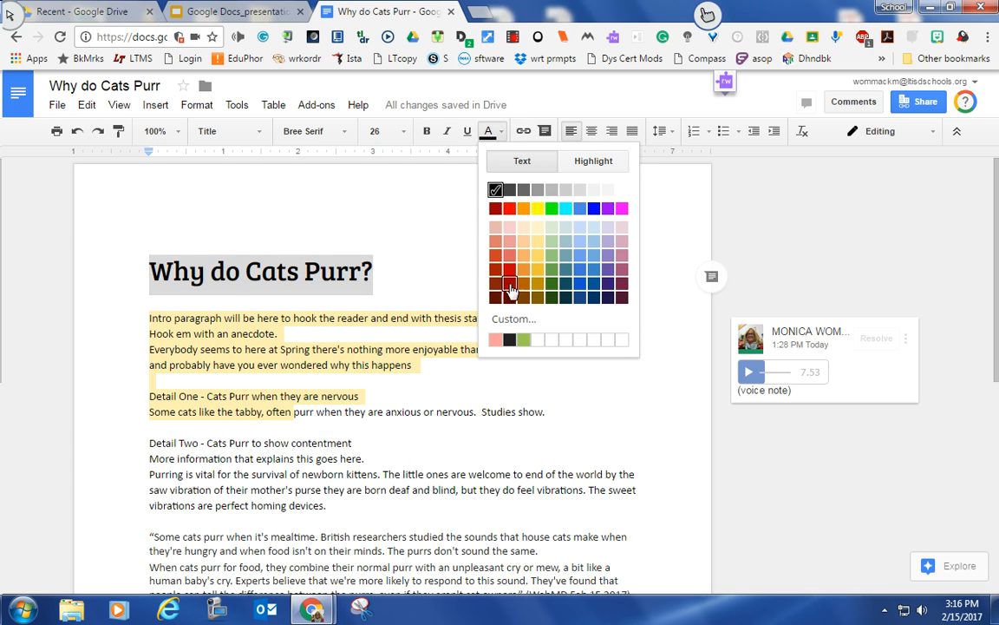
left_click(621, 288)
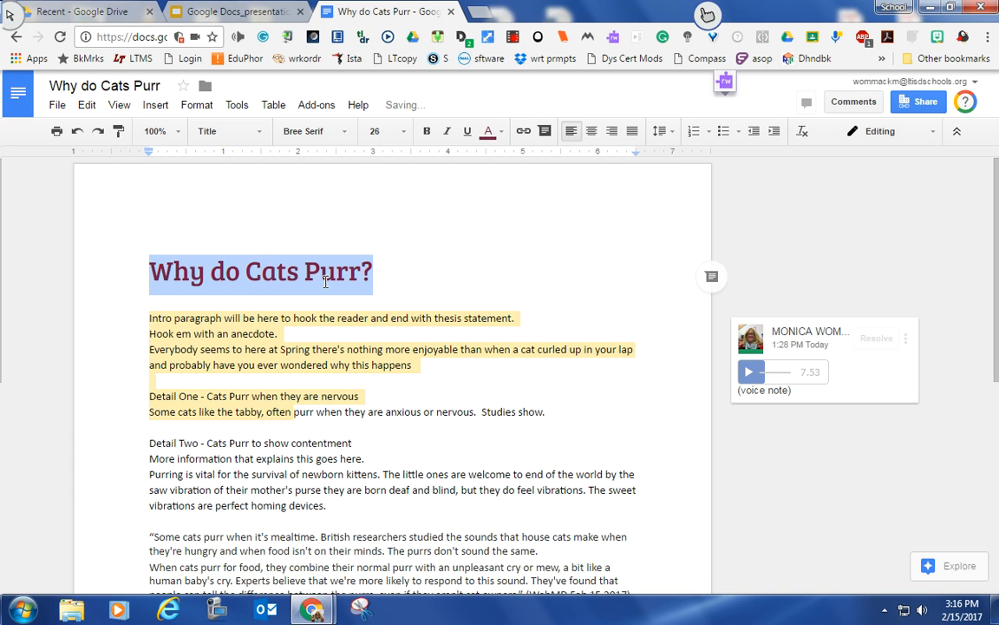
Step: Reapply the stored Title style to the recoloured "Why do Cats Purr?" title
left_click(260, 137)
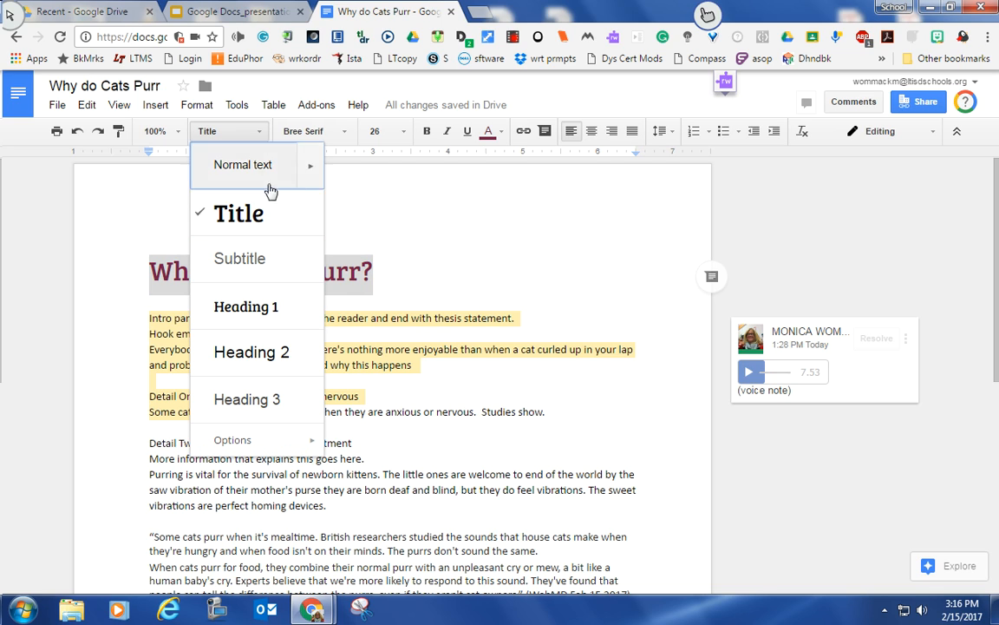
left_click(311, 219)
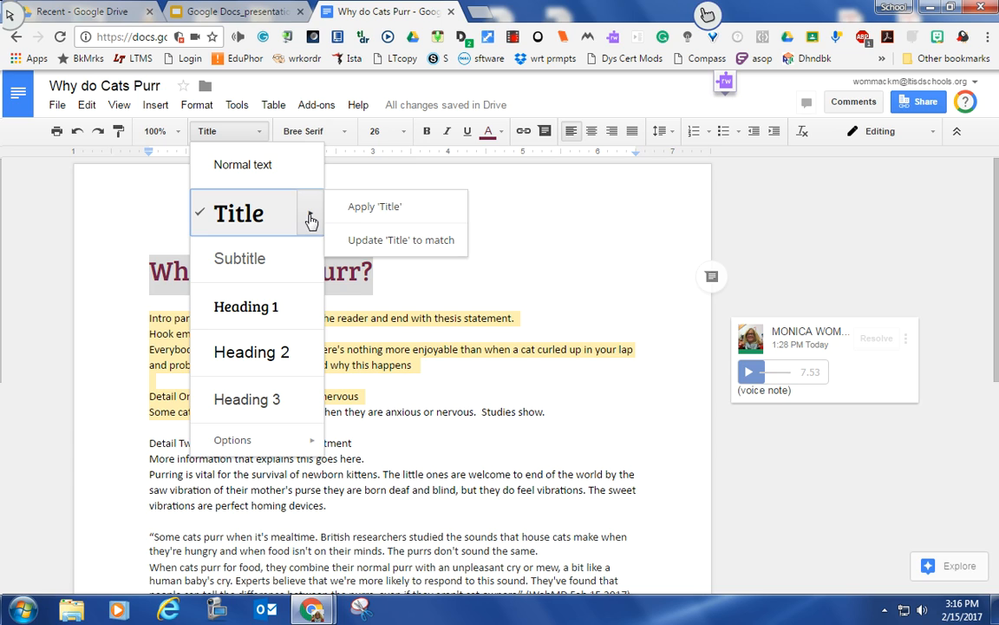
left_click(374, 208)
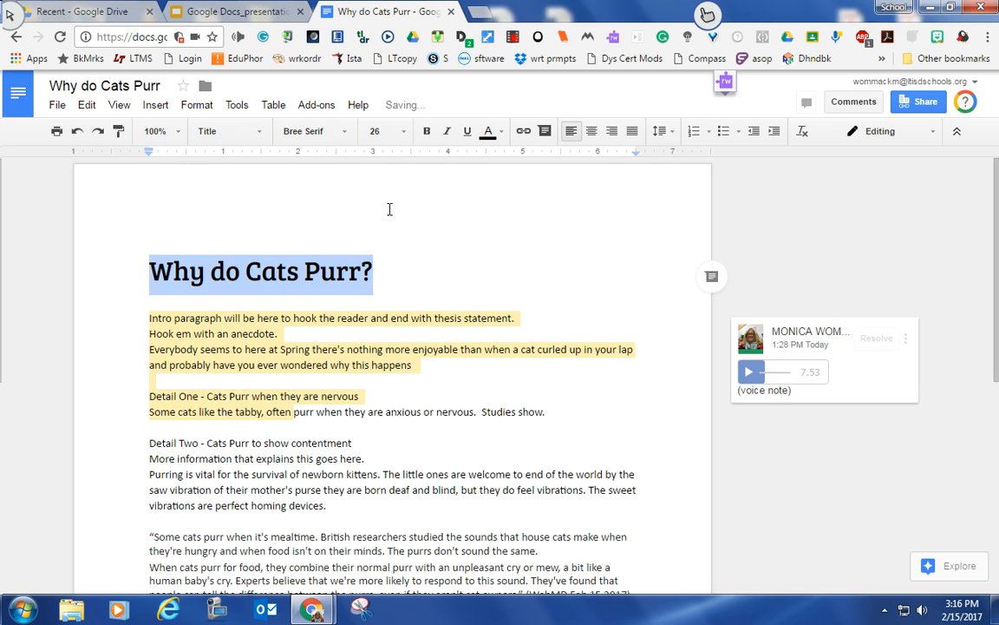
Step: Colour the title text dark magenta and update the Title style to match it
left_click(487, 134)
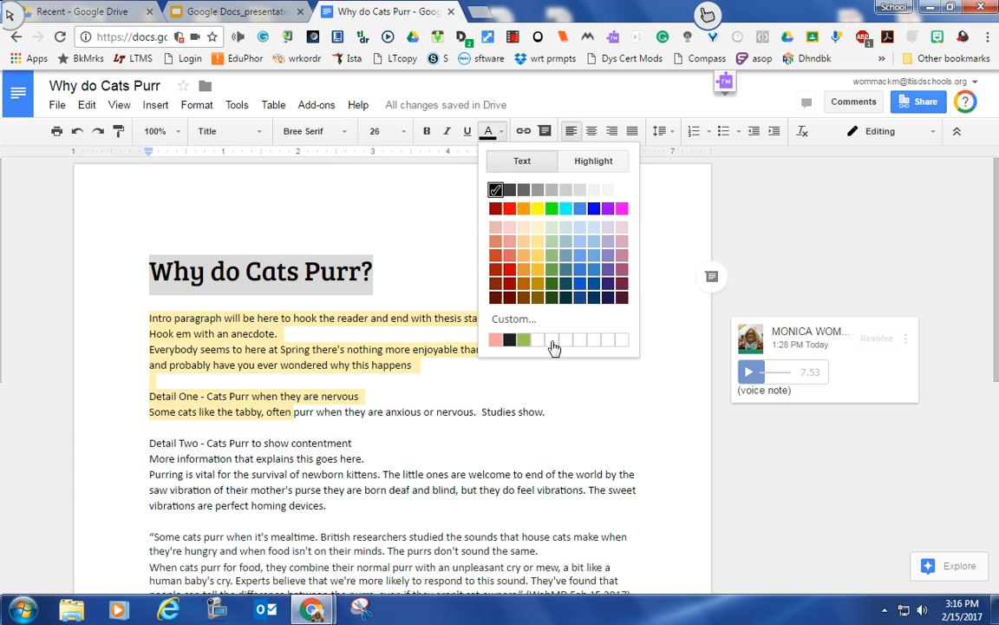
left_click(621, 283)
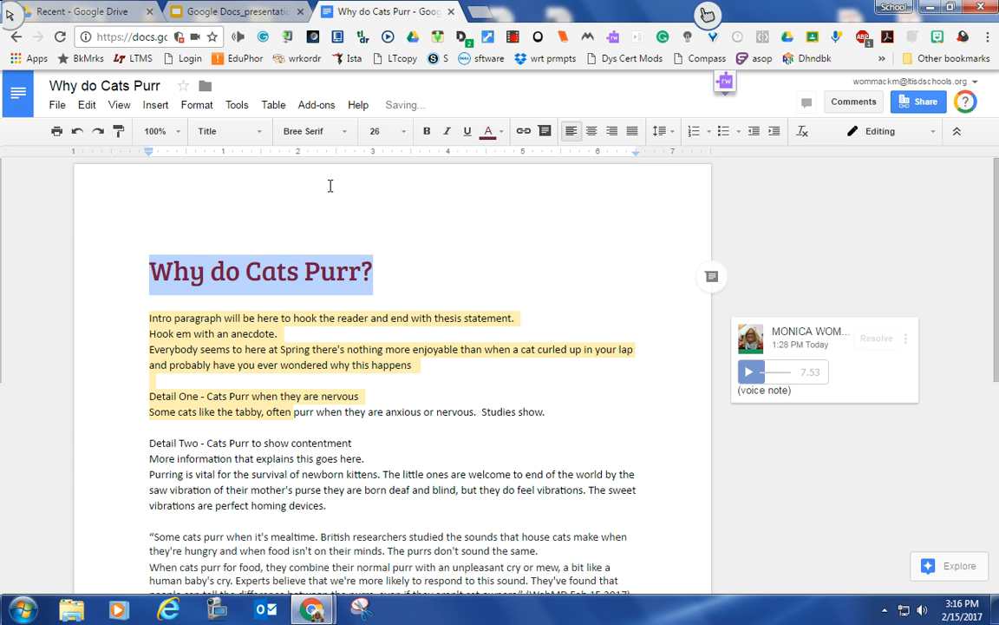
left_click(254, 137)
mouse_move(311, 214)
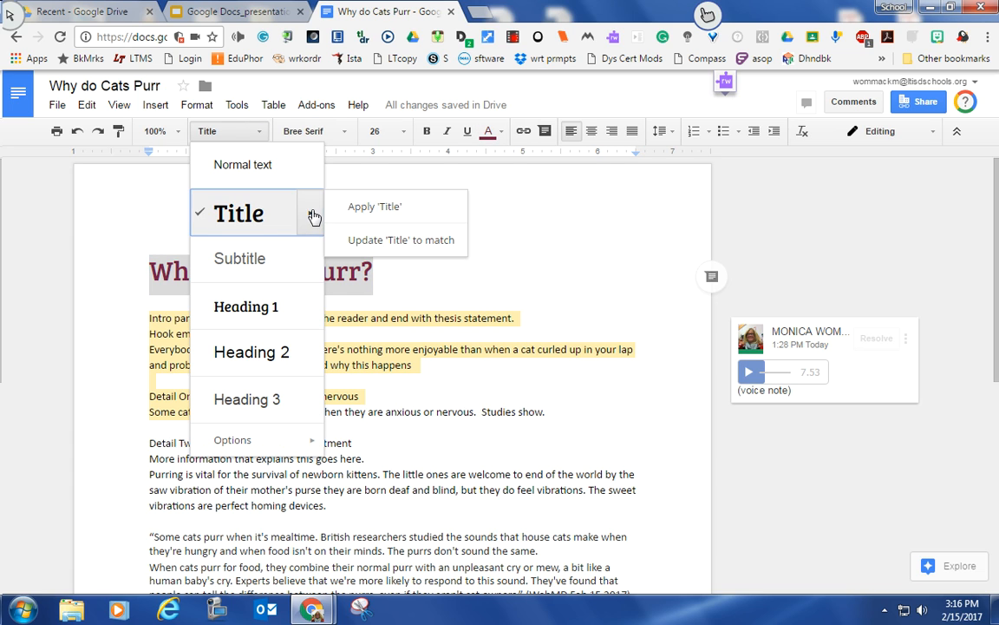
left_click(371, 248)
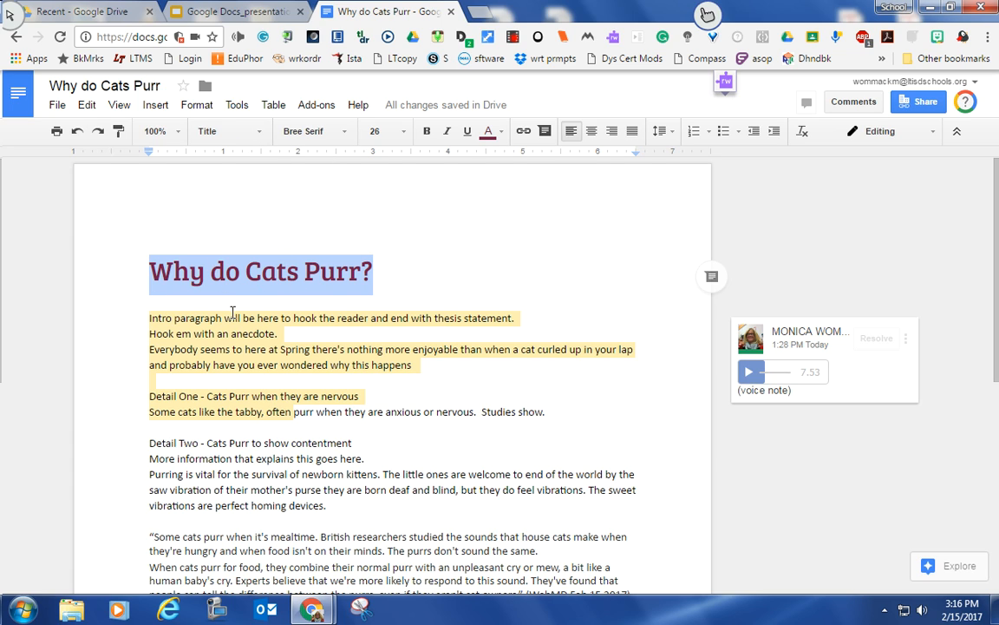
Step: Apply the Heading 1 style to the line beginning with "Intro paragraph"
left_click(256, 350)
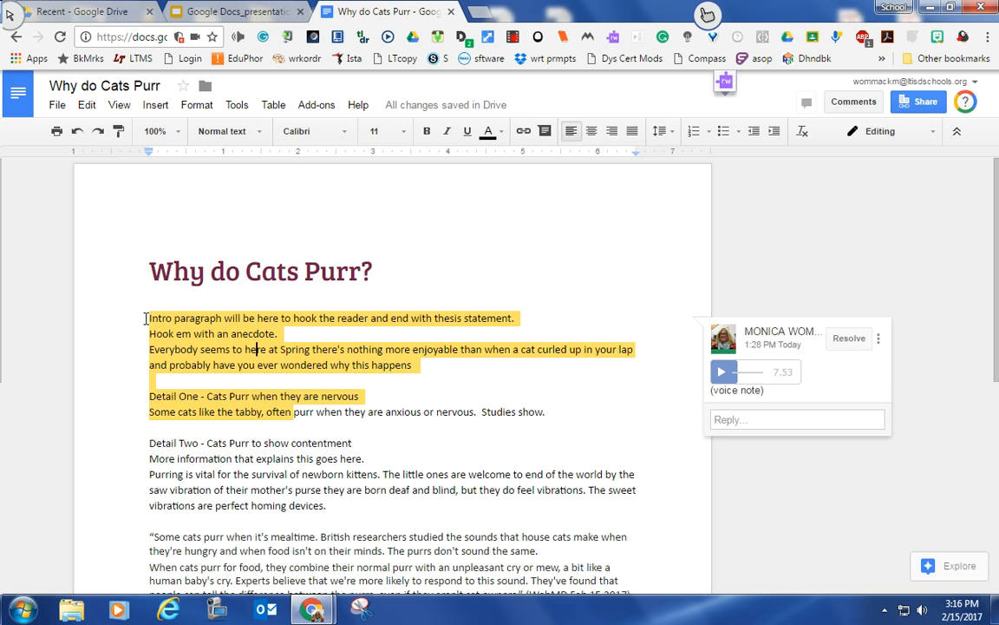
scroll(191, 468, "down", 10)
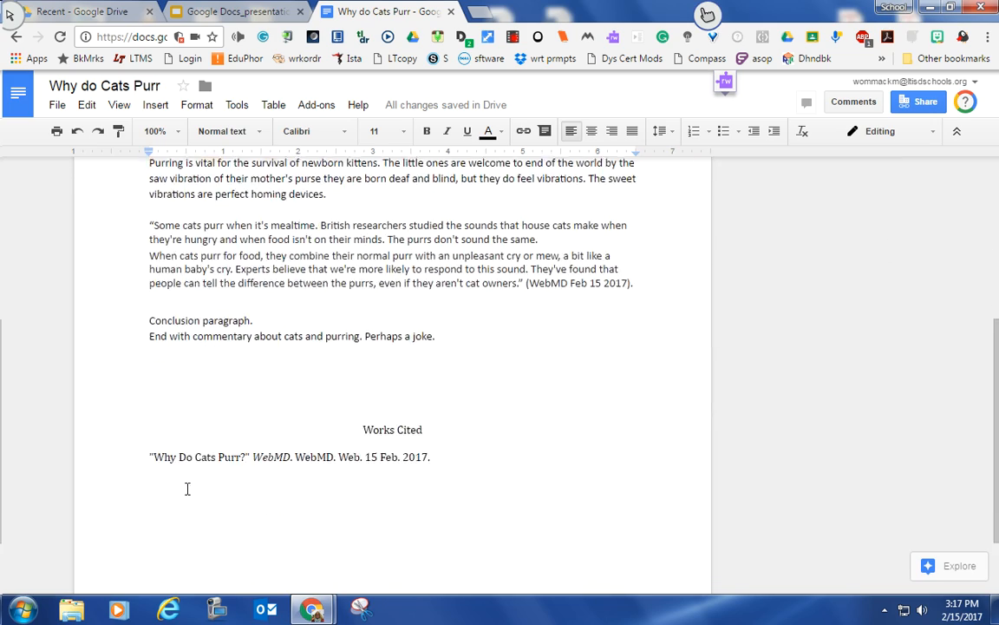
scroll(188, 486, "up", 9)
scroll(187, 489, "down", 1)
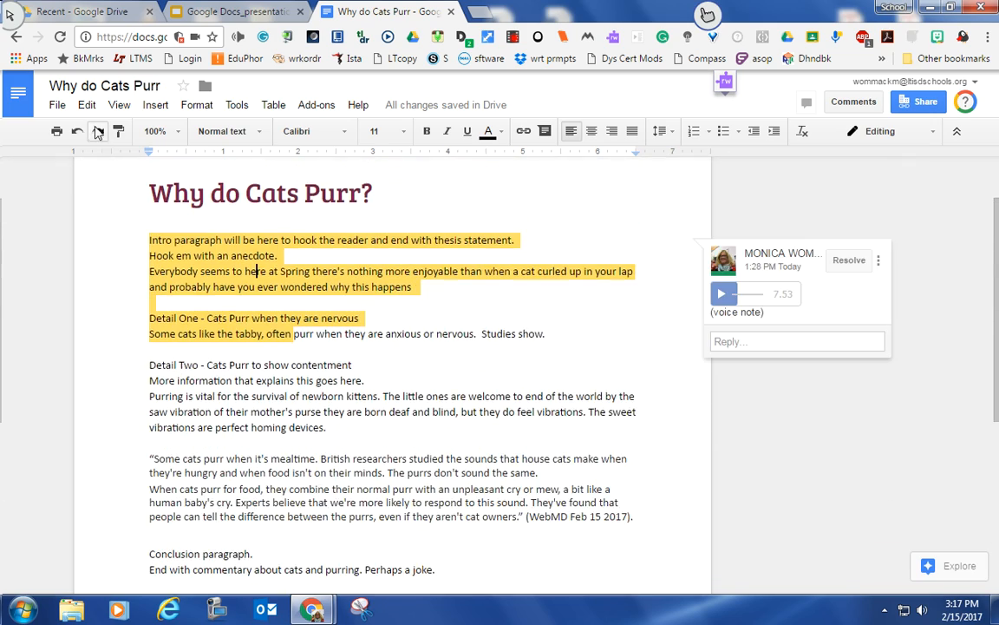
scroll(158, 302, "up", 2)
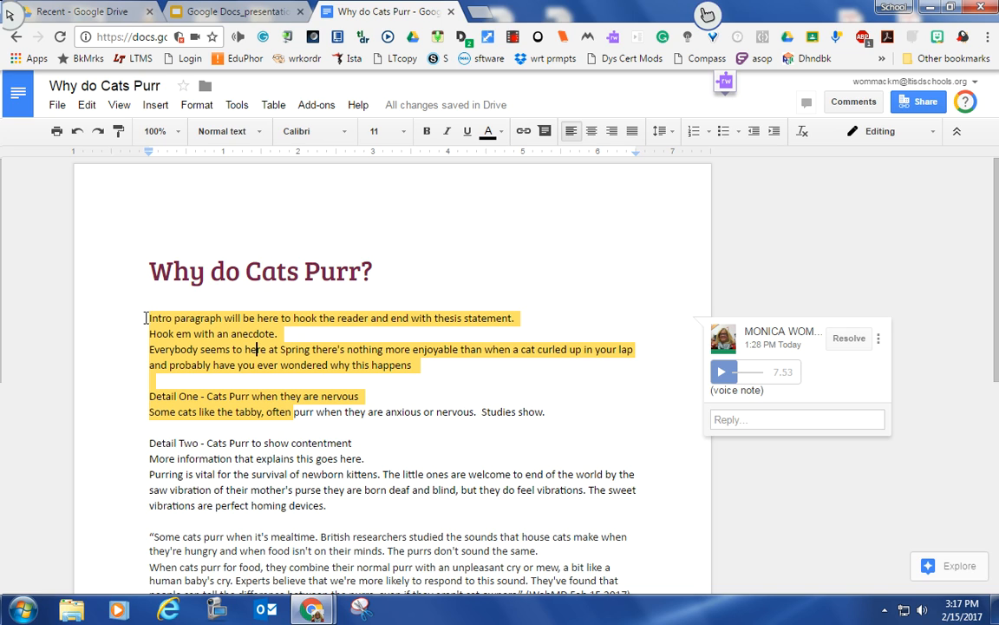
left_click_drag(150, 318, 222, 322)
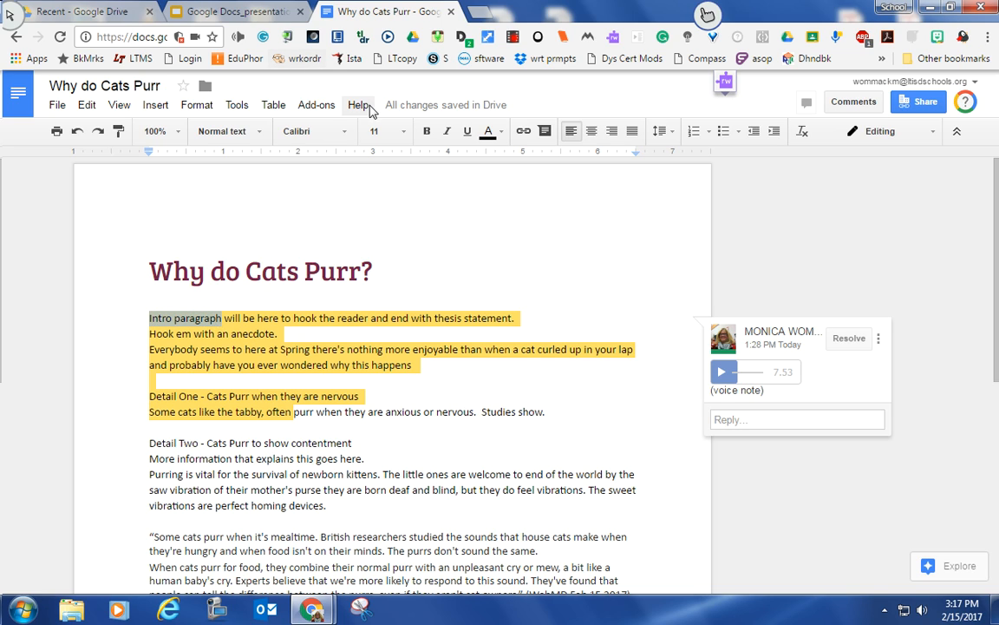
left_click(260, 131)
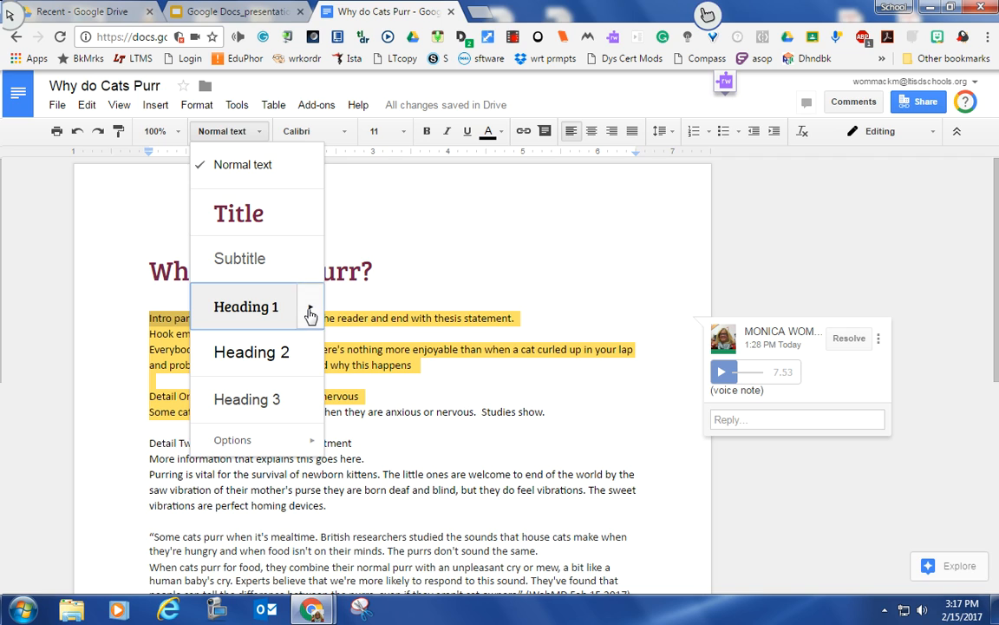
mouse_move(311, 314)
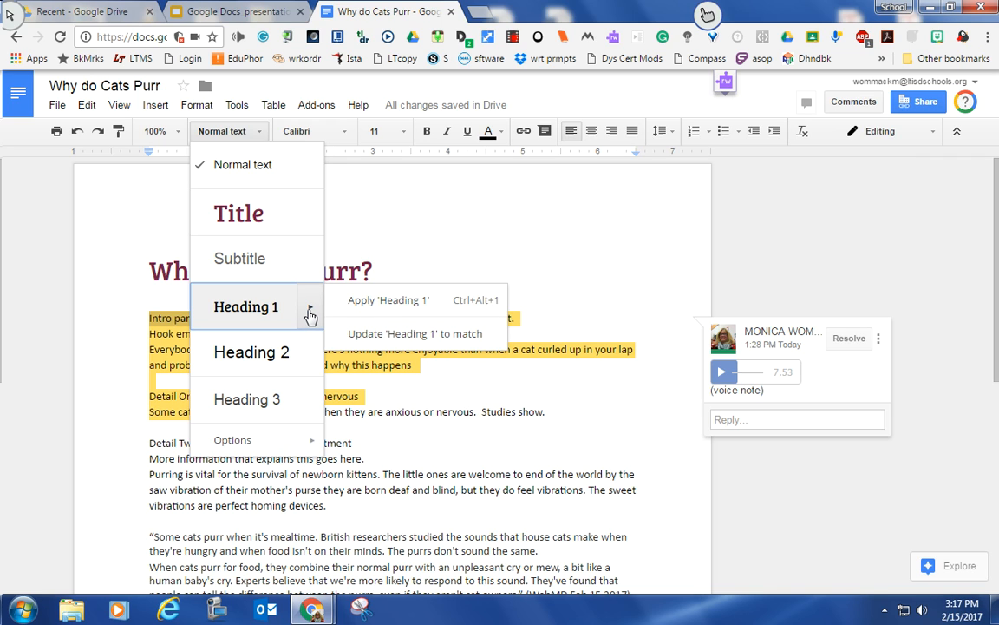
left_click(388, 304)
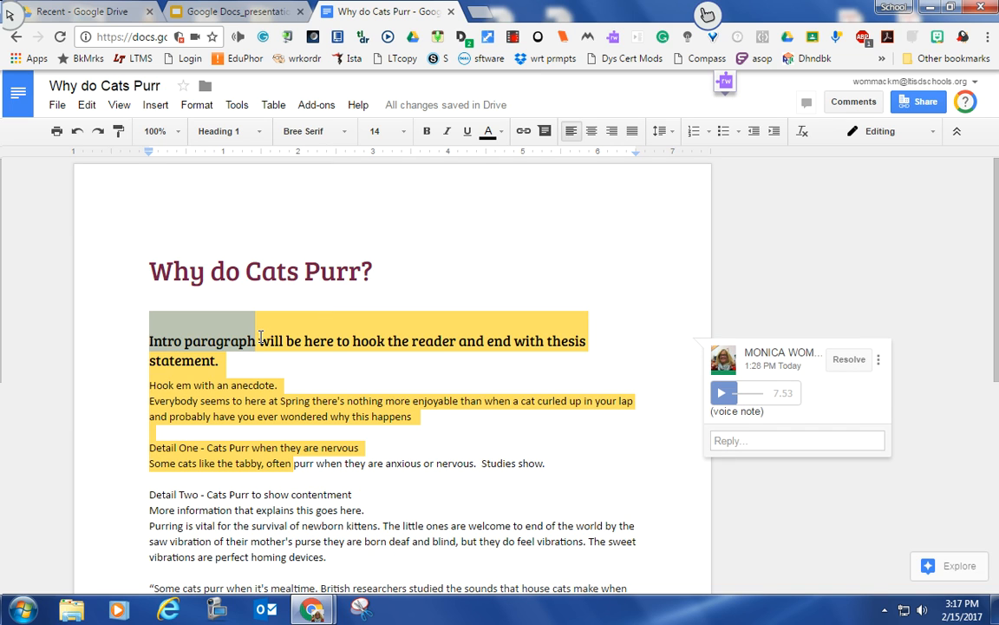
Step: Format the text after "Intro paragraph" on that heading line as Arial, size 11
left_click_drag(260, 342, 272, 375)
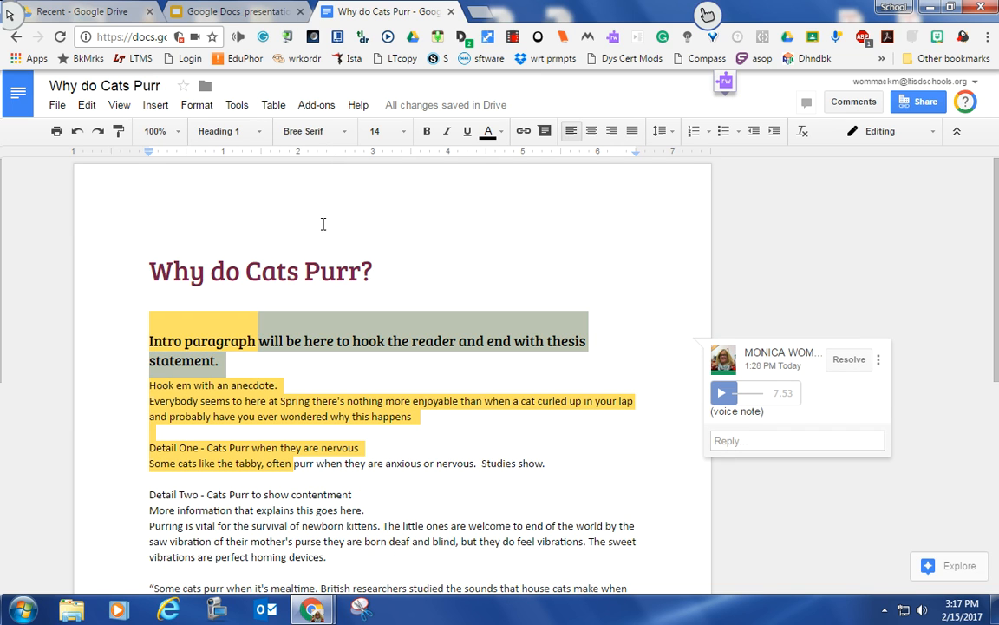
left_click(345, 132)
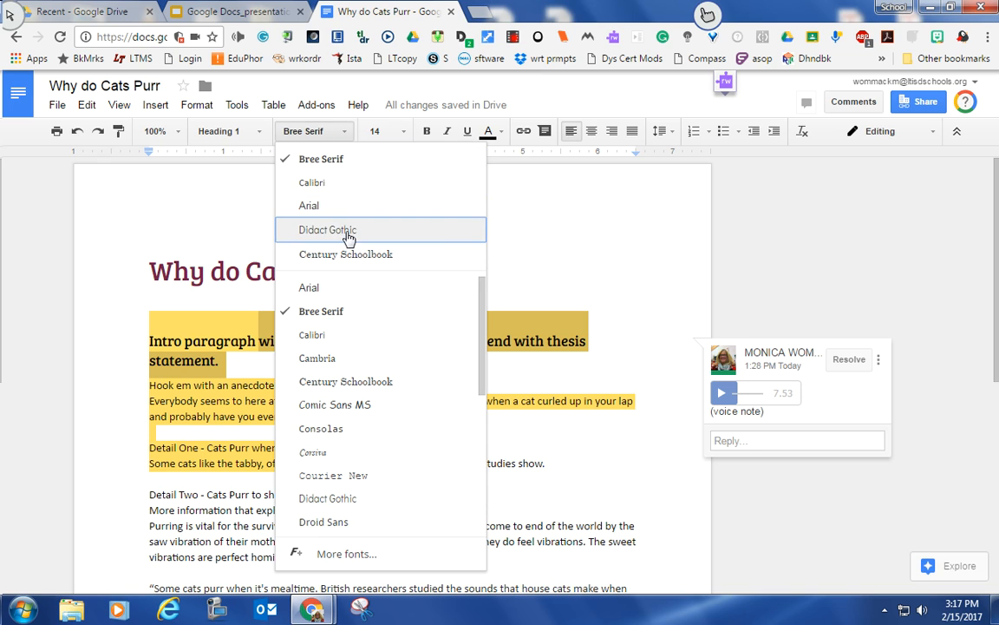
left_click(329, 188)
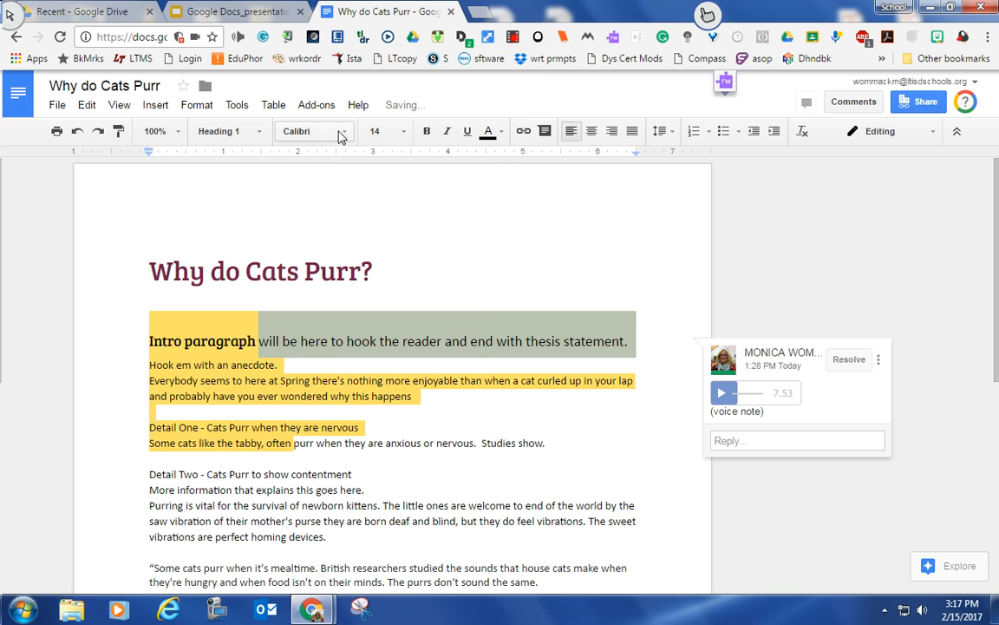
left_click(305, 130)
left_click(319, 208)
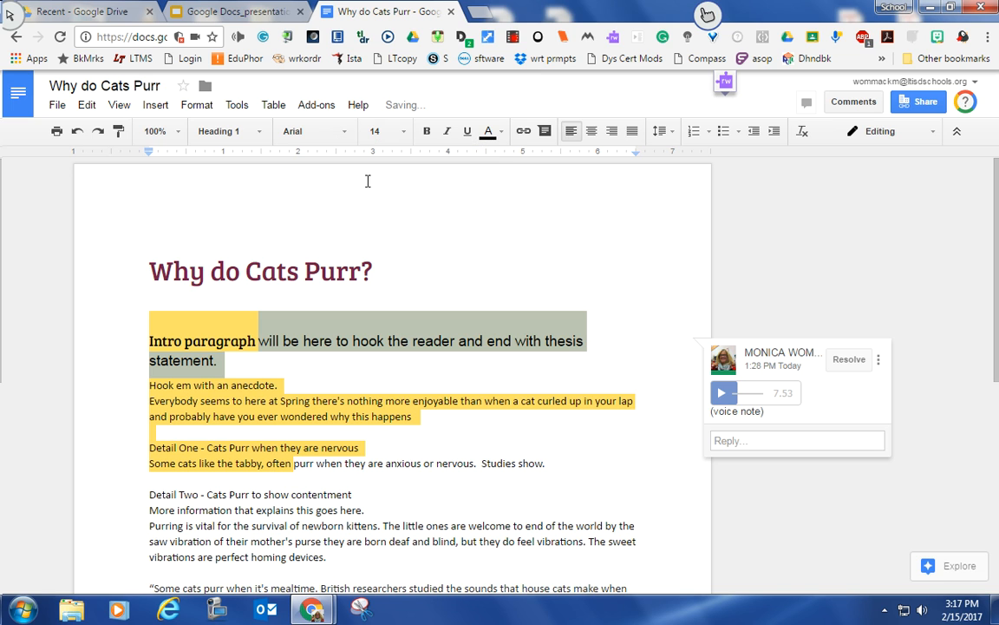
left_click(402, 132)
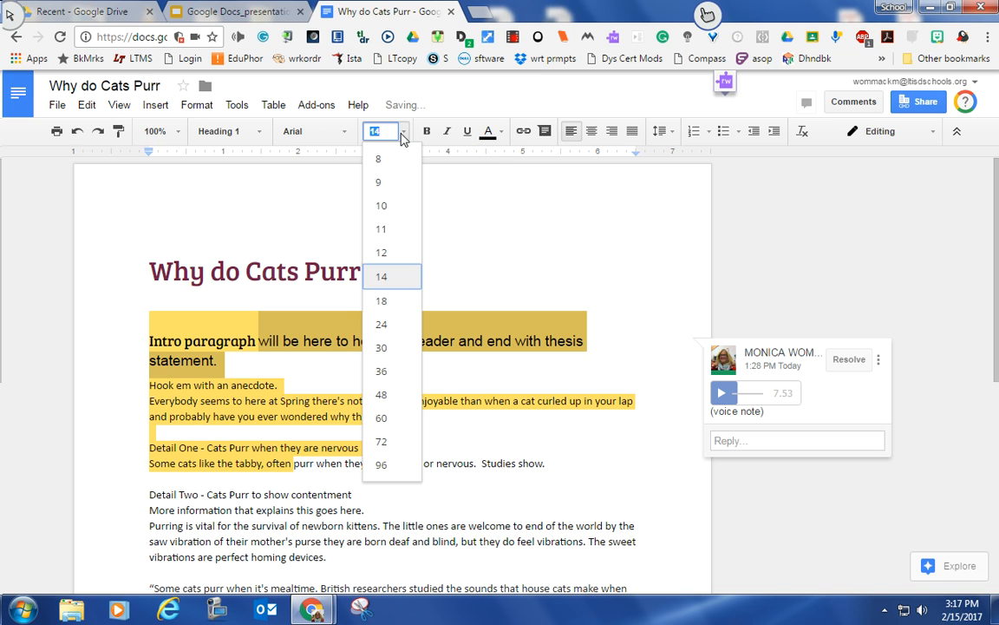
left_click(382, 229)
left_click(381, 274)
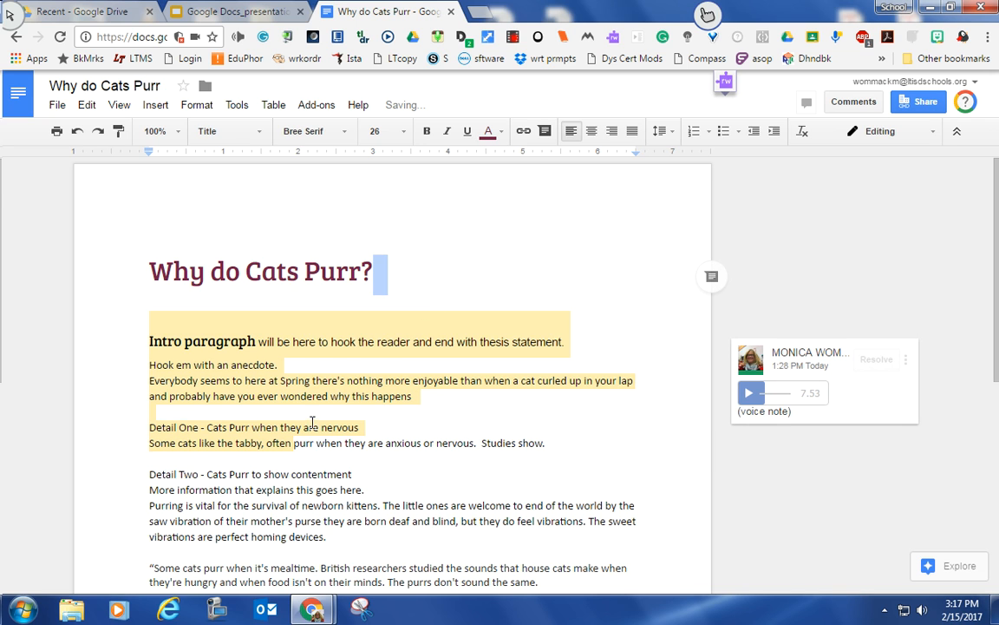
Step: Apply the Heading 1 style to the line beginning with "Detail One"
scroll(319, 413, "down", 1)
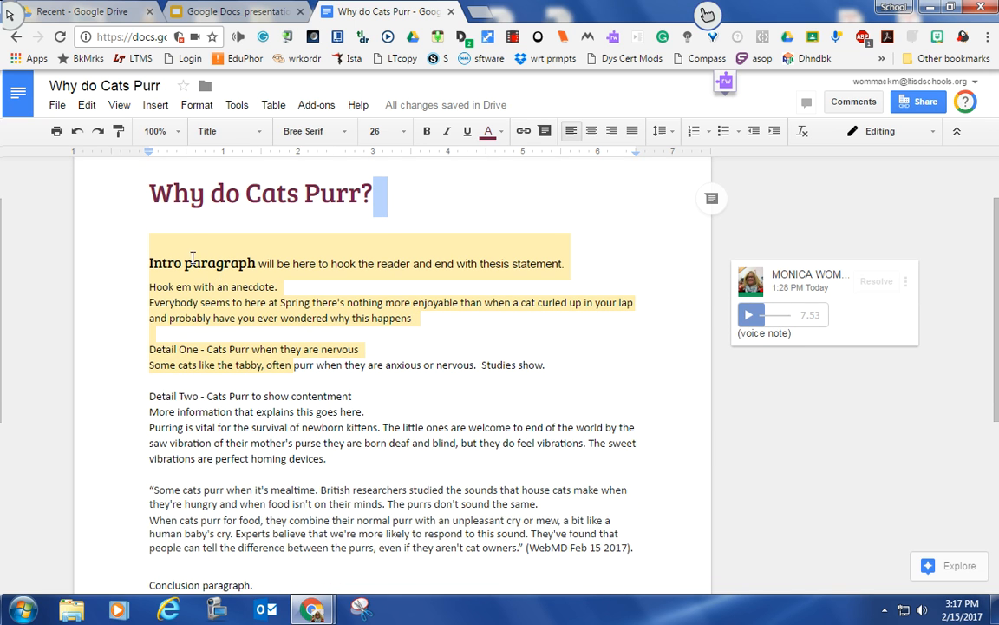
scroll(392, 421, "down", 2)
scroll(317, 423, "up", 1)
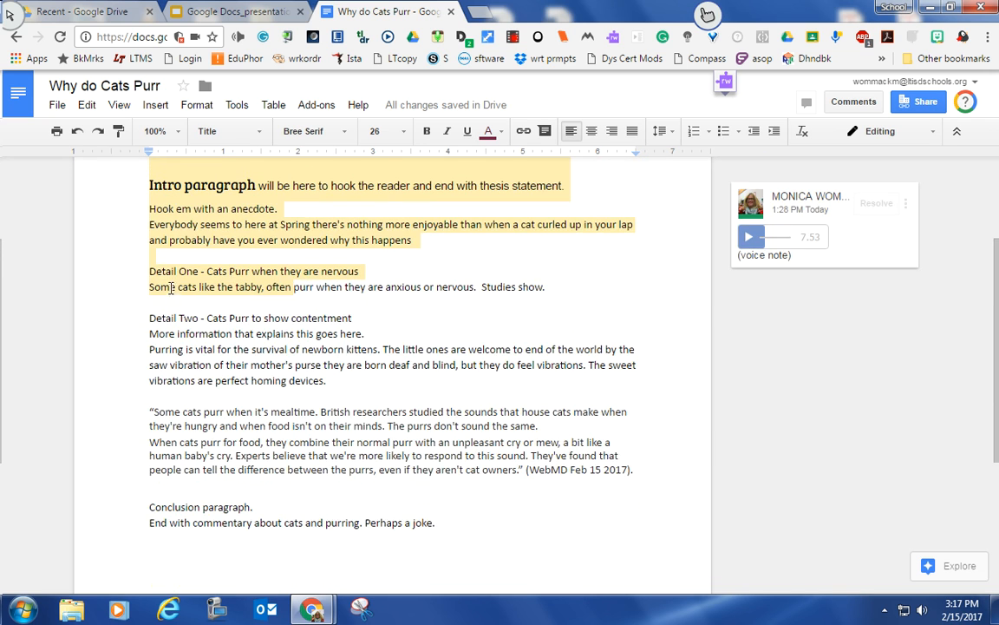
left_click_drag(146, 271, 201, 274)
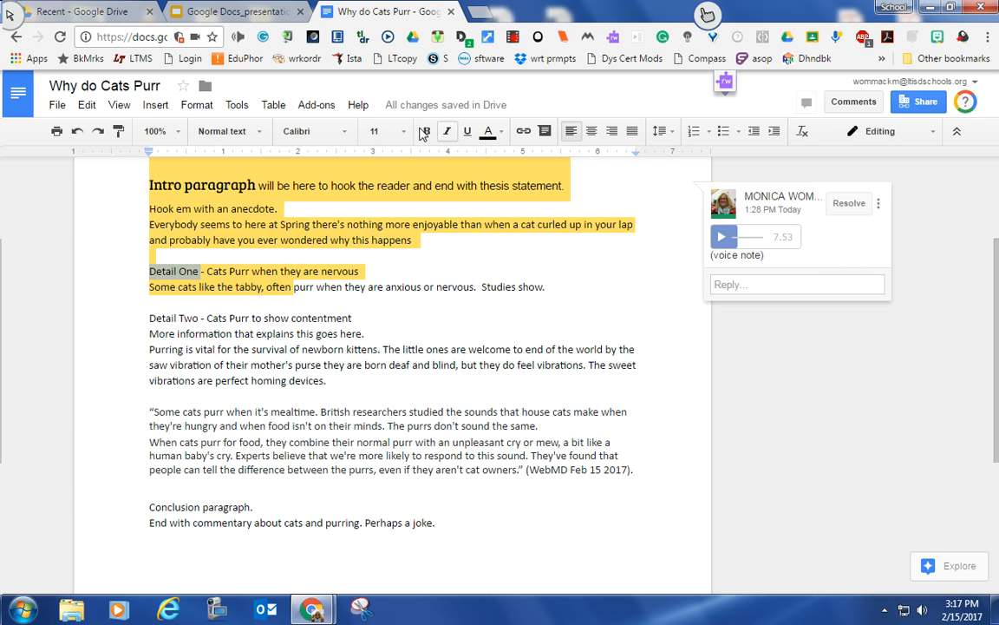
left_click(255, 134)
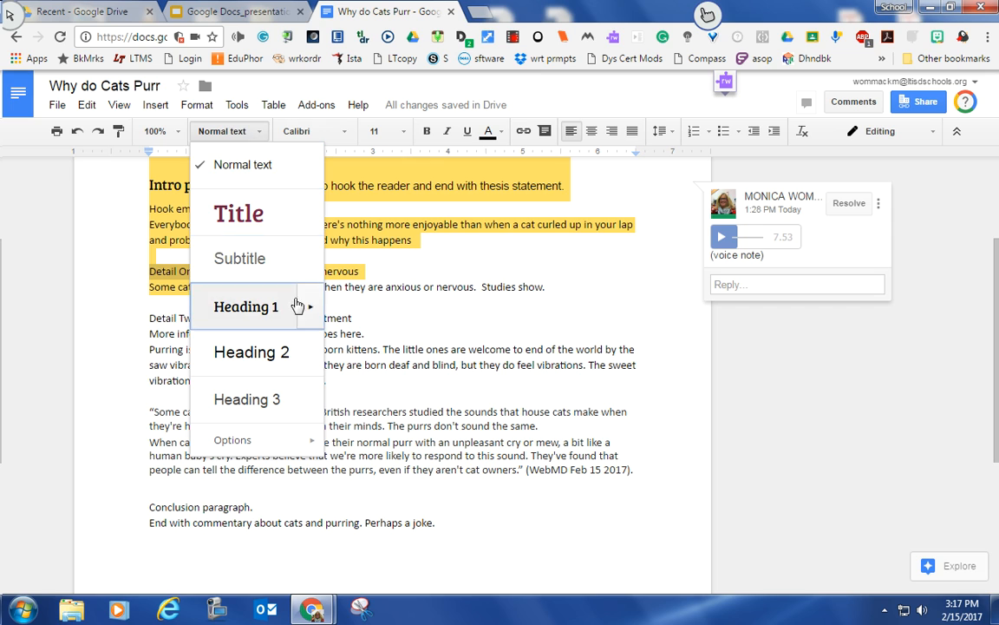
mouse_move(300, 308)
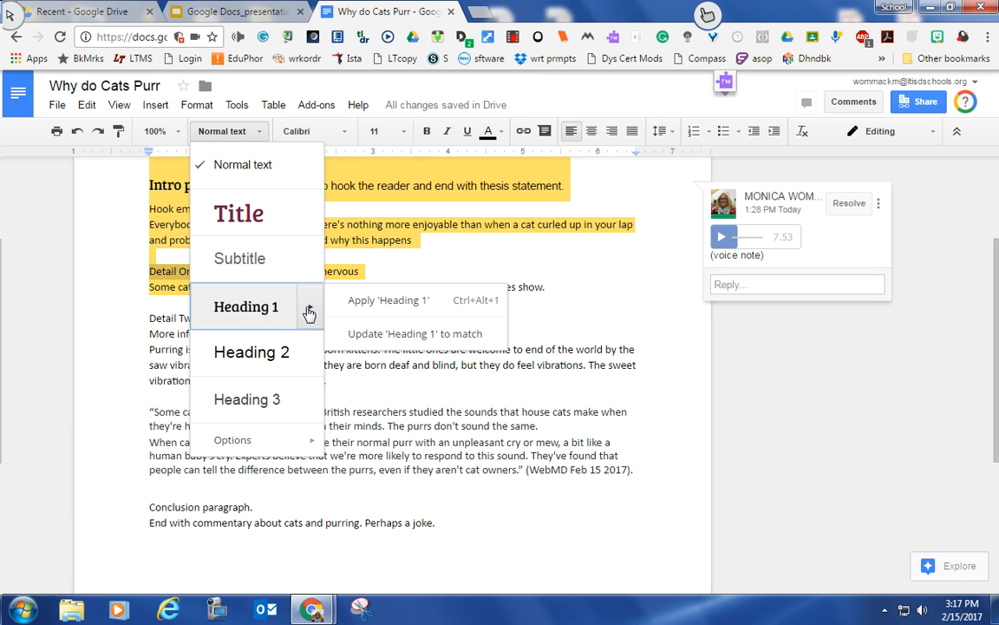
left_click(347, 302)
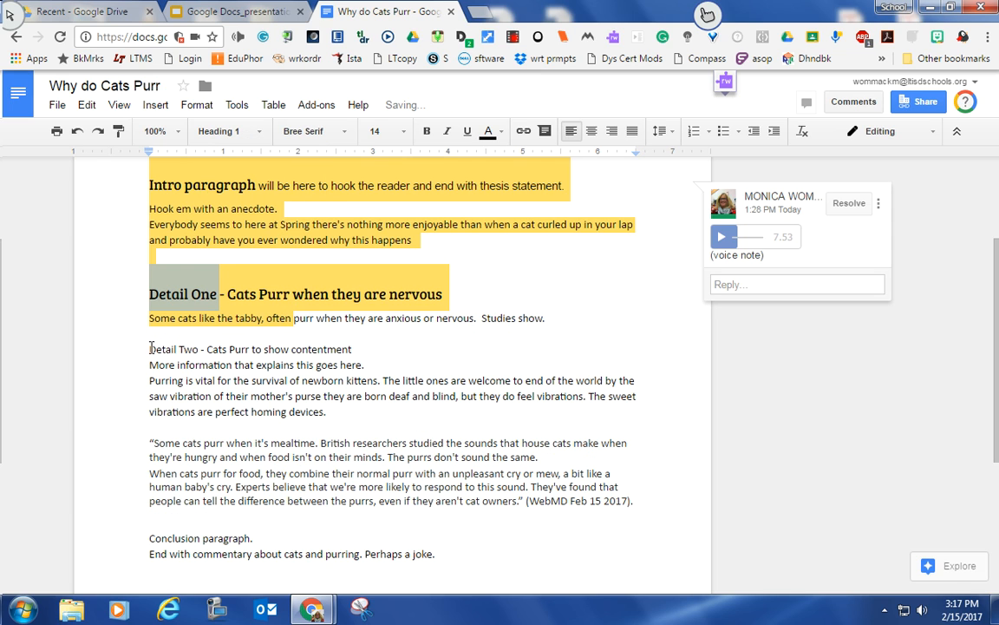
Step: Apply the Heading 1 style to the line beginning with "Detail Two"
left_click_drag(149, 351, 201, 350)
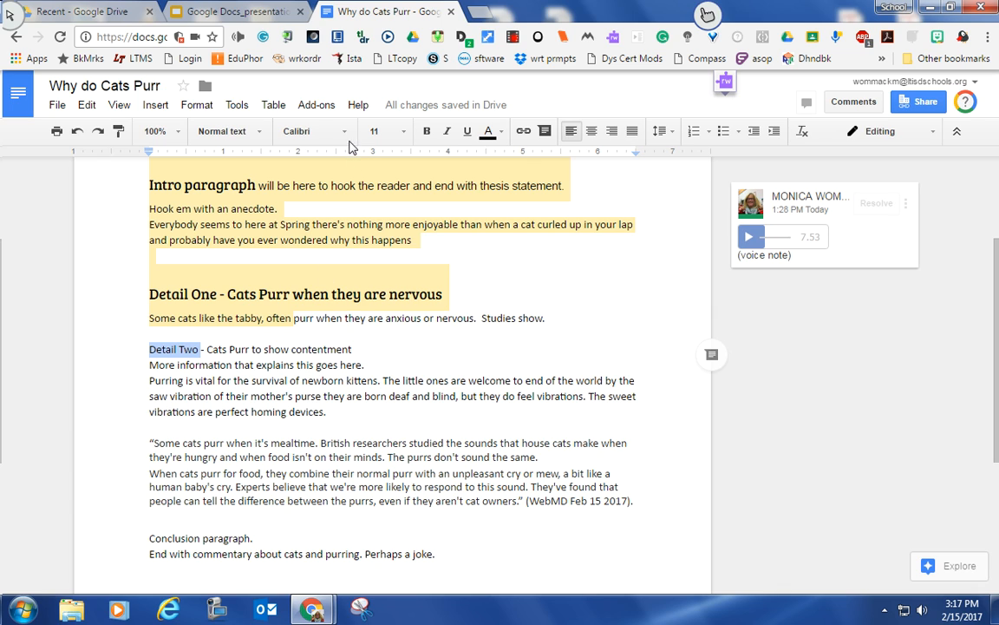
left_click(225, 131)
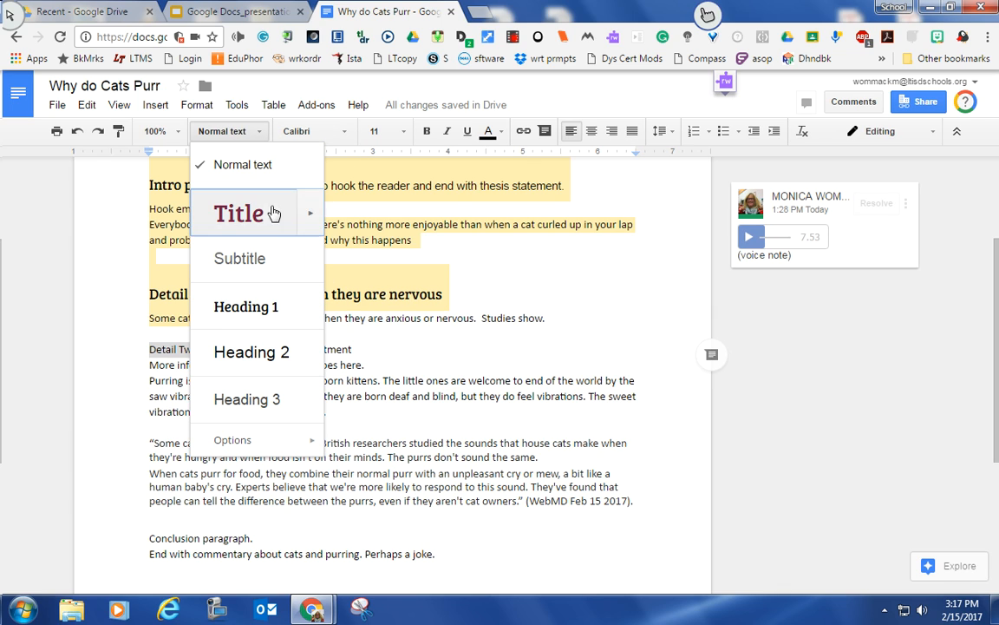
mouse_move(308, 314)
left_click(346, 305)
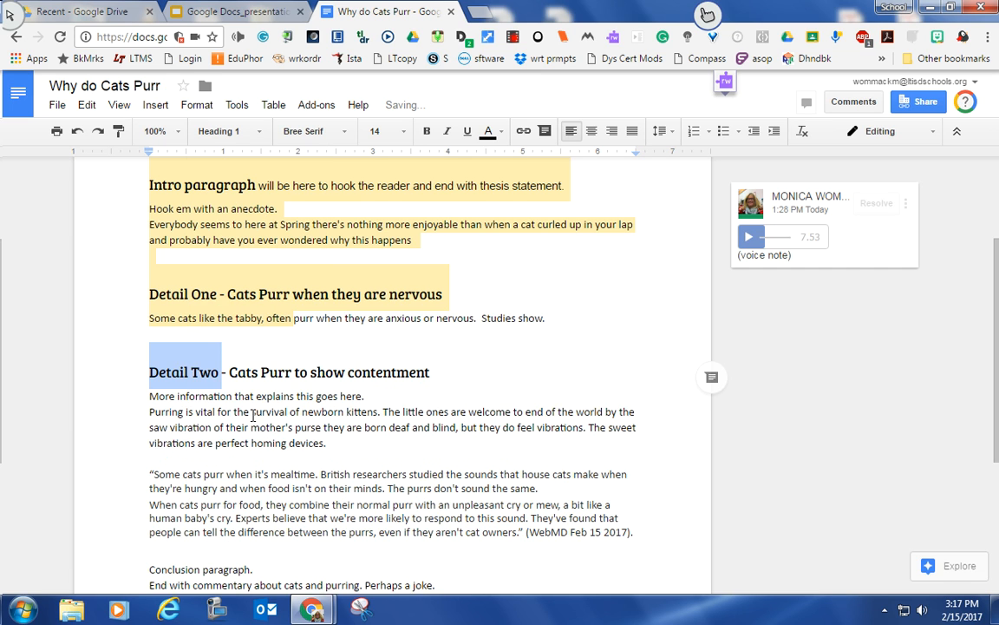
Step: Update the Heading 1 style to match the selected "Conclusion paragraph." line
scroll(252, 415, "down", 3)
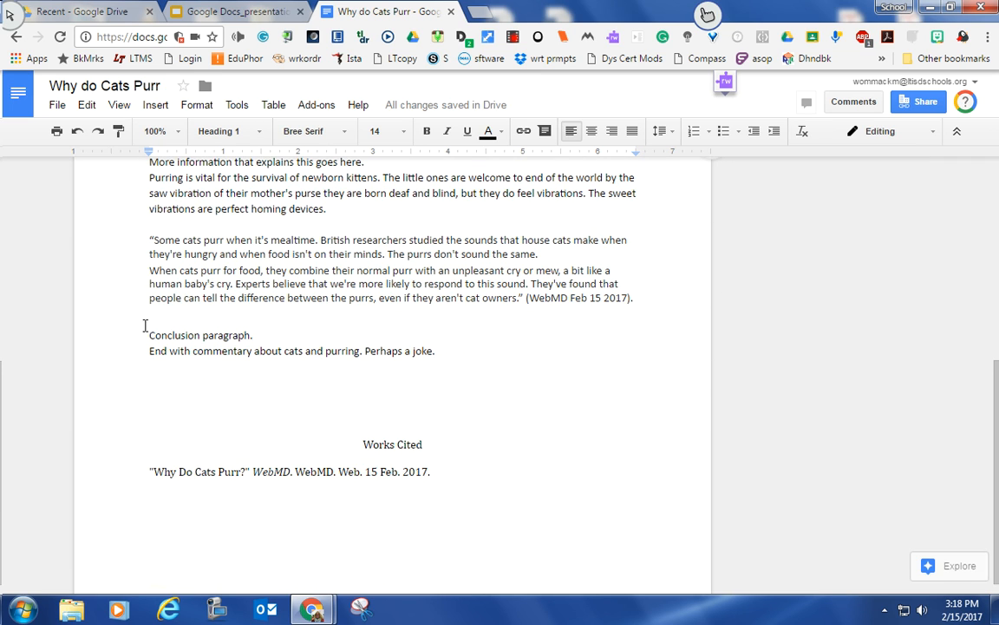
left_click_drag(149, 335, 254, 338)
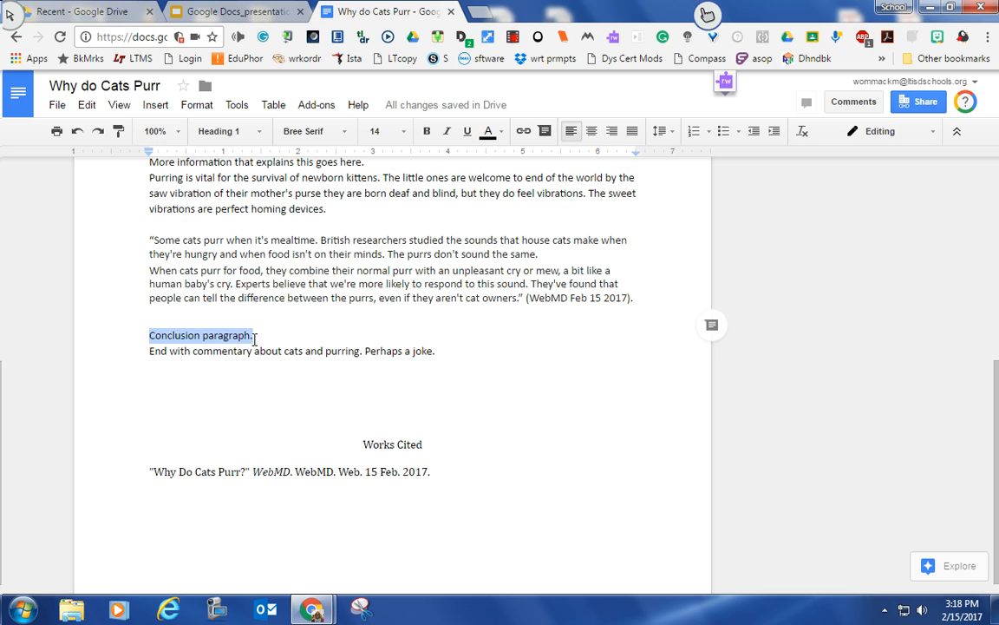
left_click(257, 131)
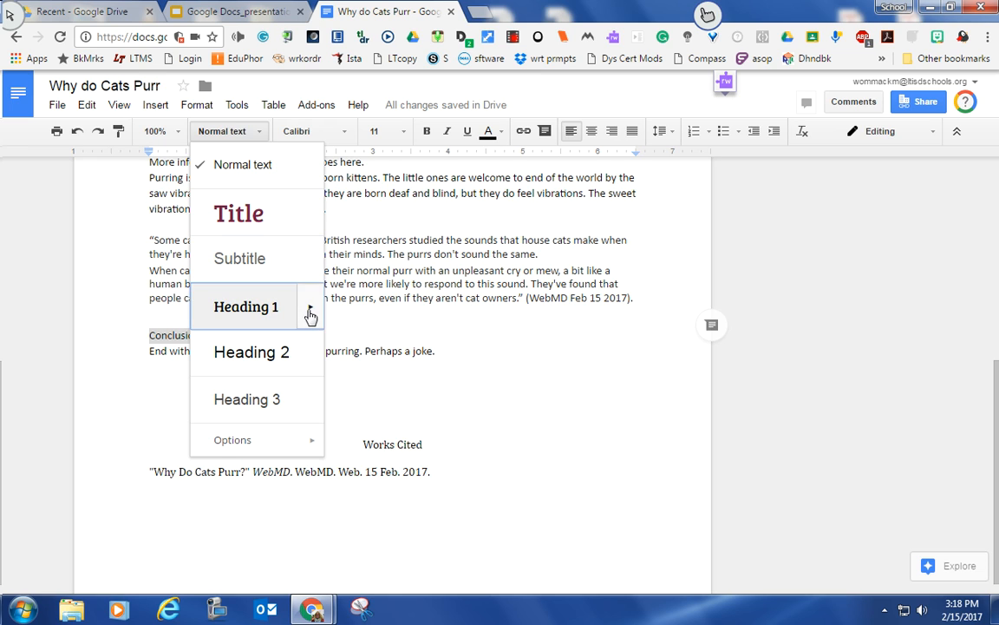
mouse_move(311, 314)
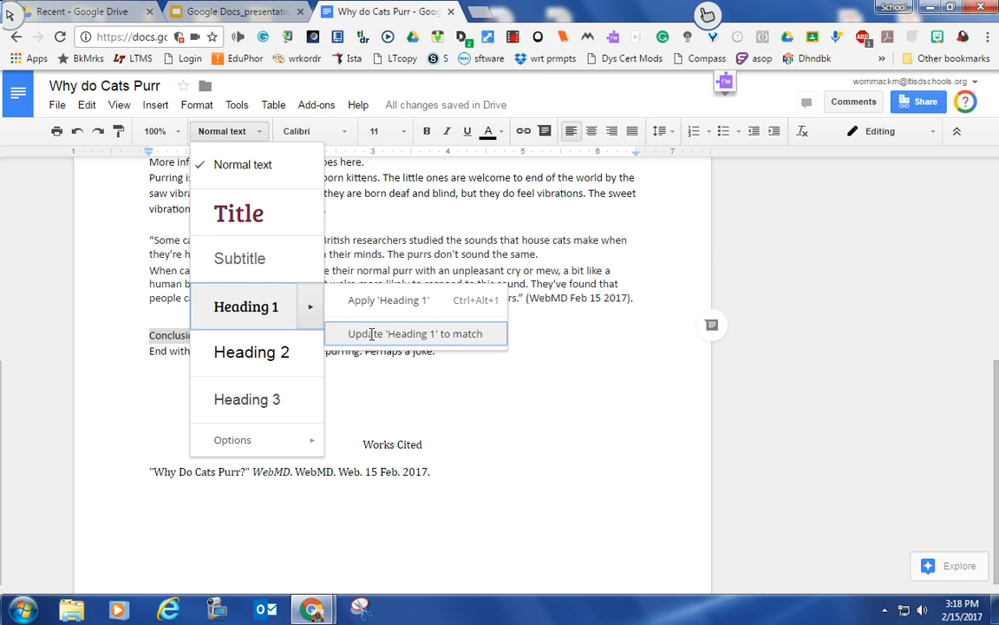
left_click(399, 334)
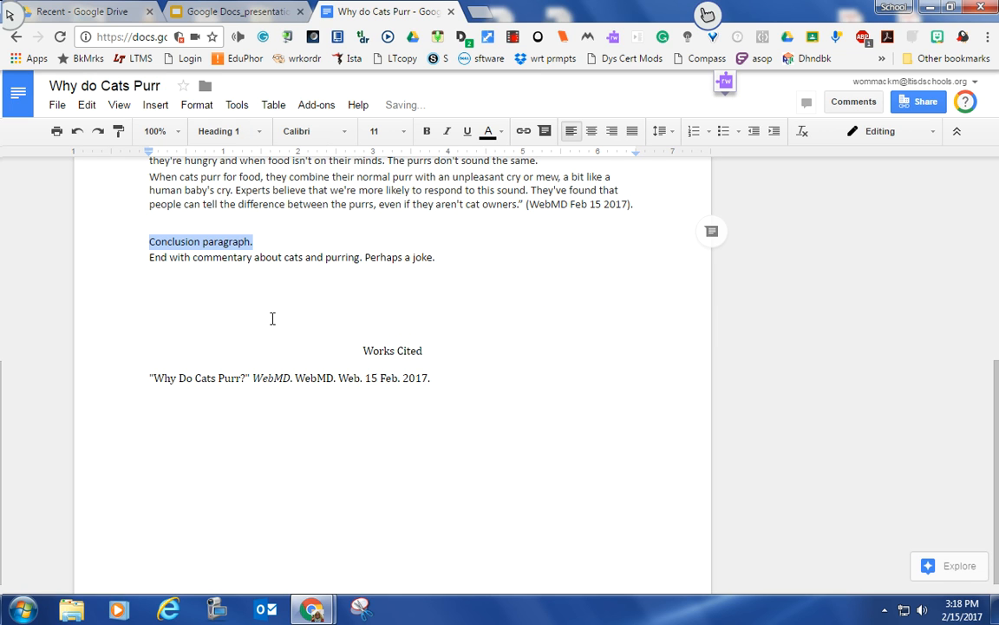
Step: Reapply the Heading 1 style to the "Conclusion paragraph." line and check the other section headings
left_click(256, 133)
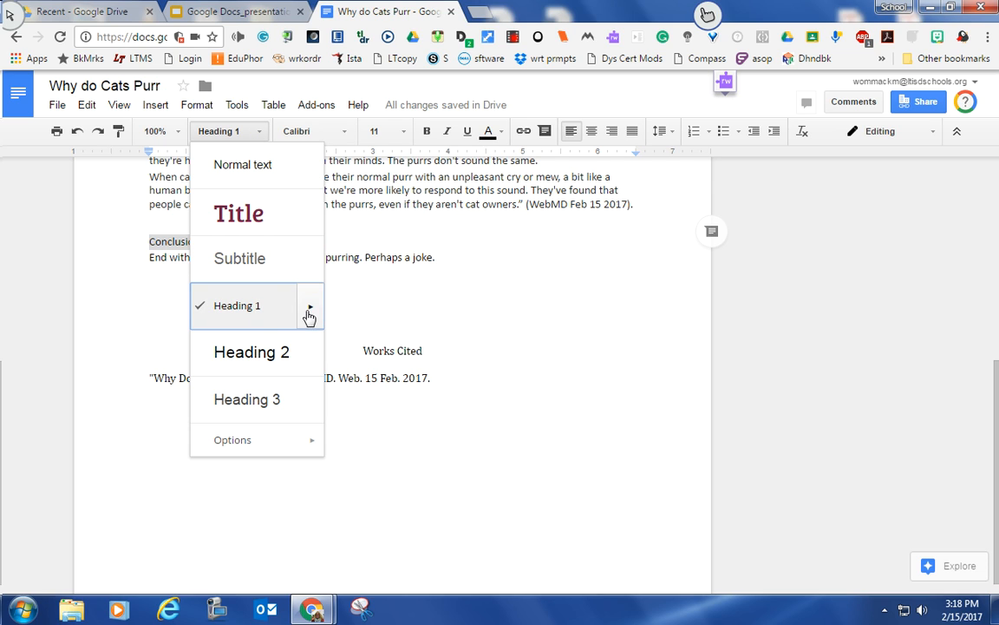
mouse_move(310, 314)
left_click(351, 303)
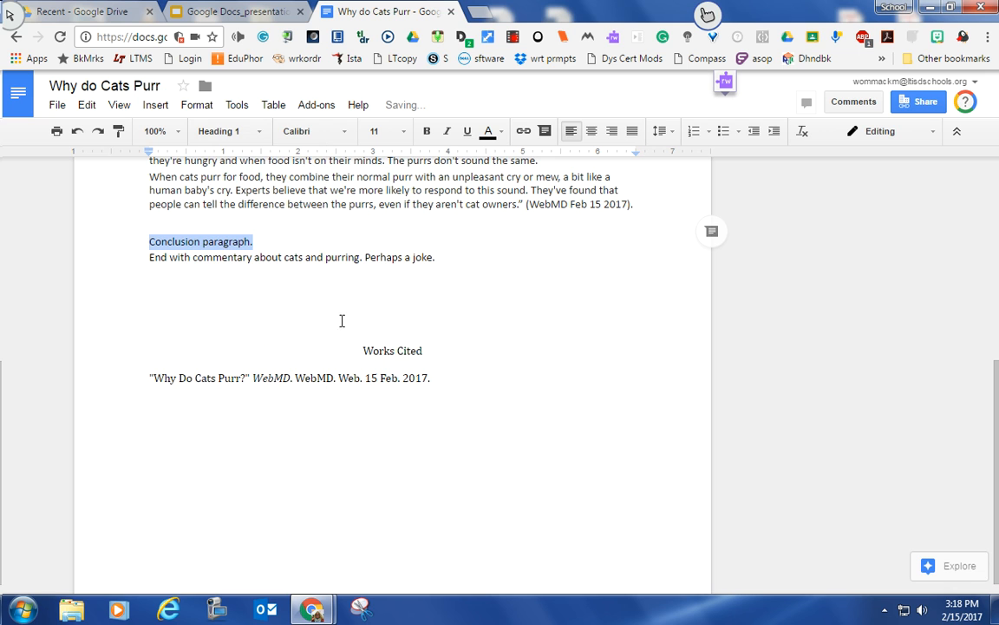
scroll(273, 305, "up", 5)
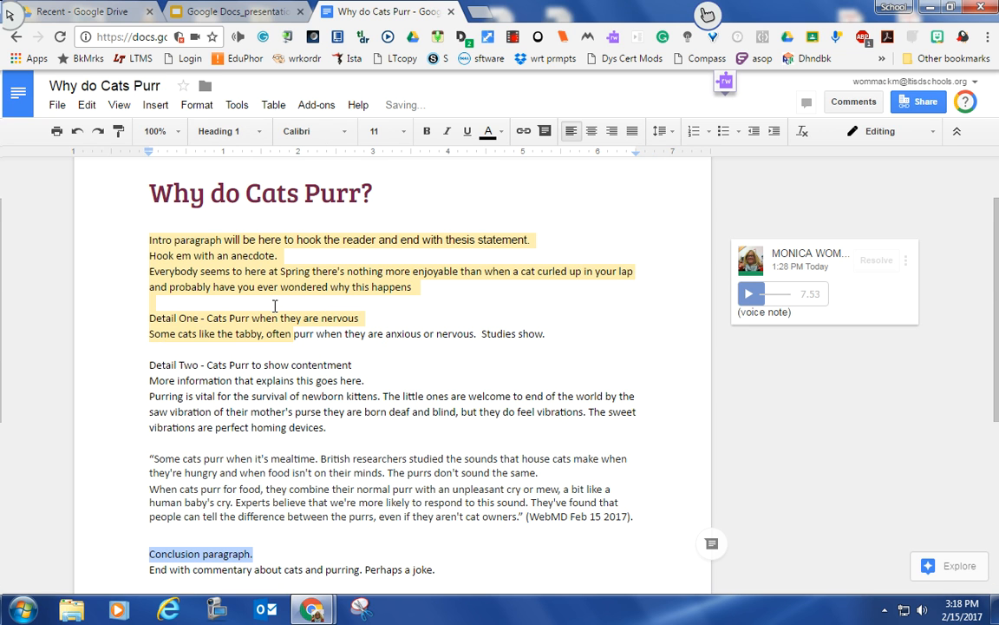
scroll(361, 474, "down", 5)
left_click(250, 330)
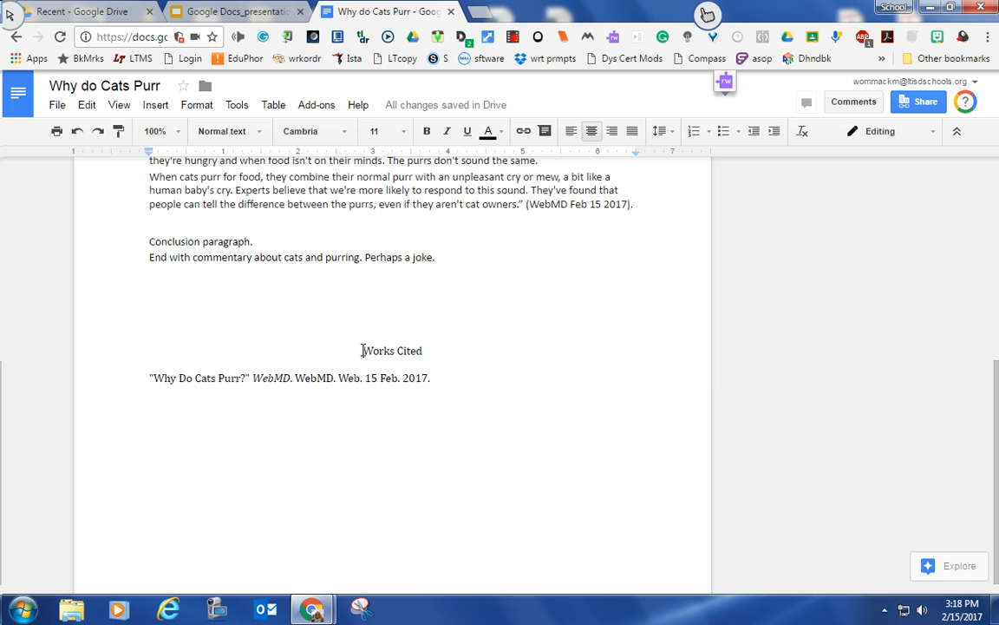
Step: Apply the Title style to the "Works Cited" heading above the citation
left_click_drag(362, 350, 421, 351)
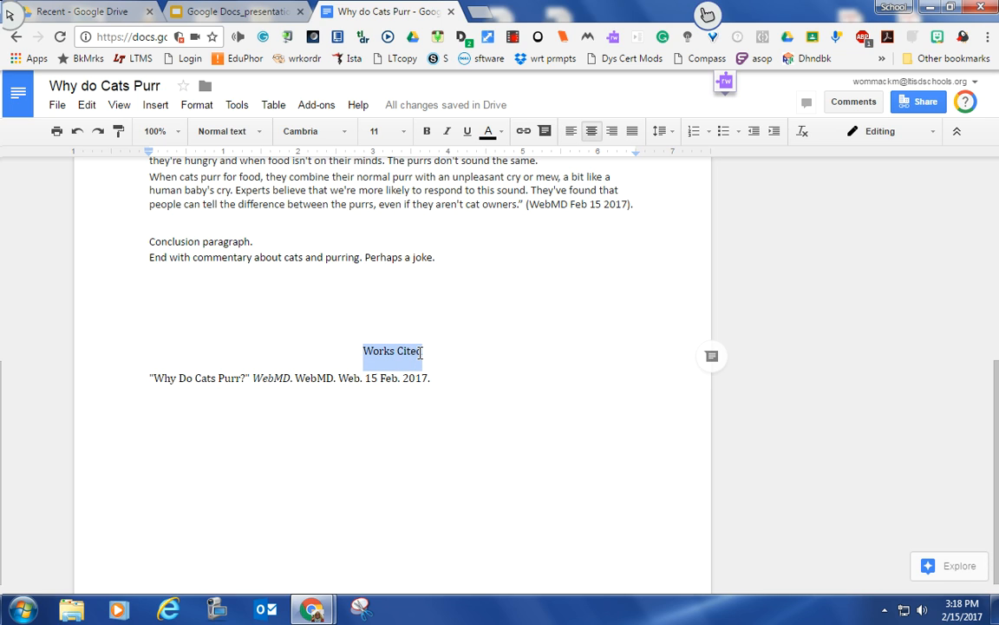
left_click(252, 132)
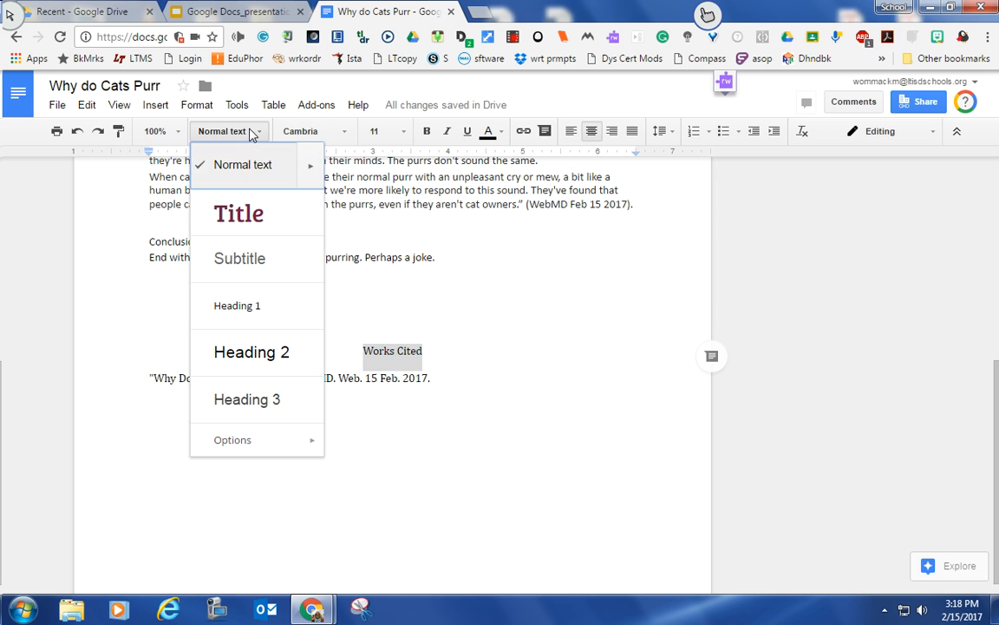
mouse_move(306, 215)
left_click(355, 213)
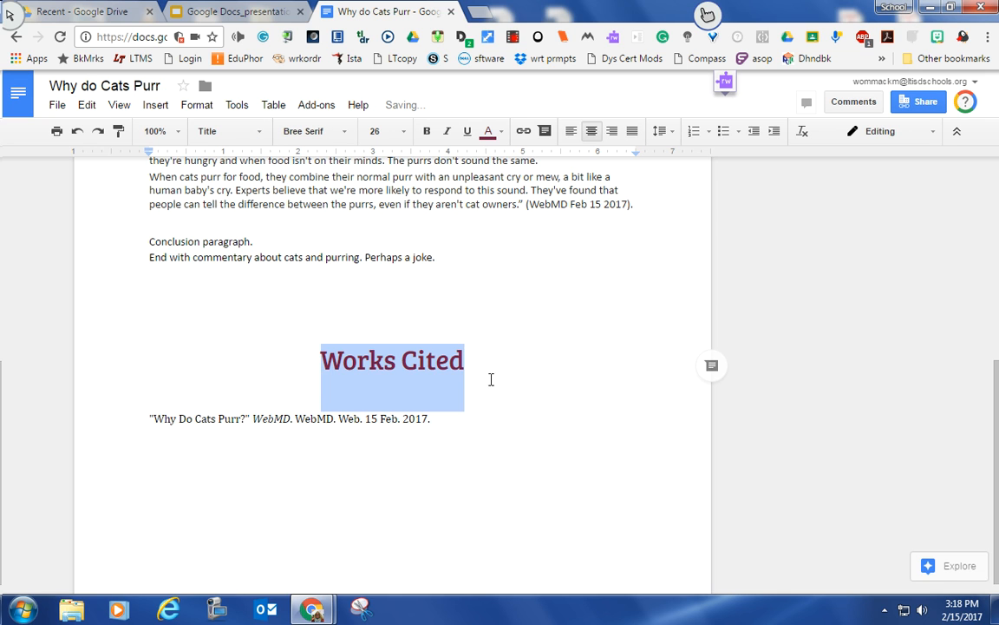
left_click(528, 366)
Step: Reapply the Heading 1 style to the line beginning with "Detail Two"
scroll(527, 364, "up", 10)
scroll(509, 372, "down", 2)
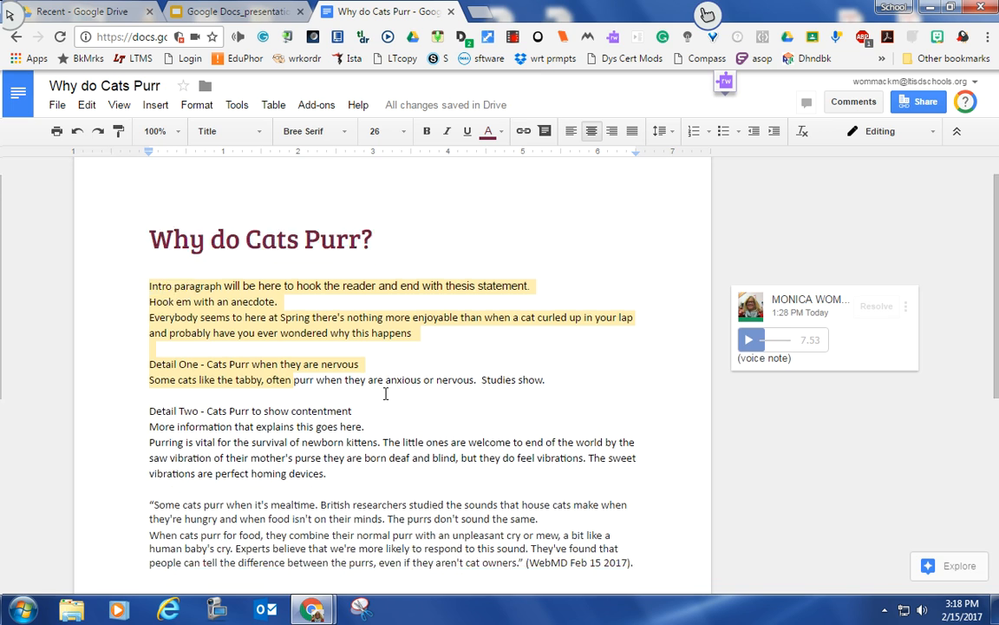
left_click_drag(147, 240, 224, 240)
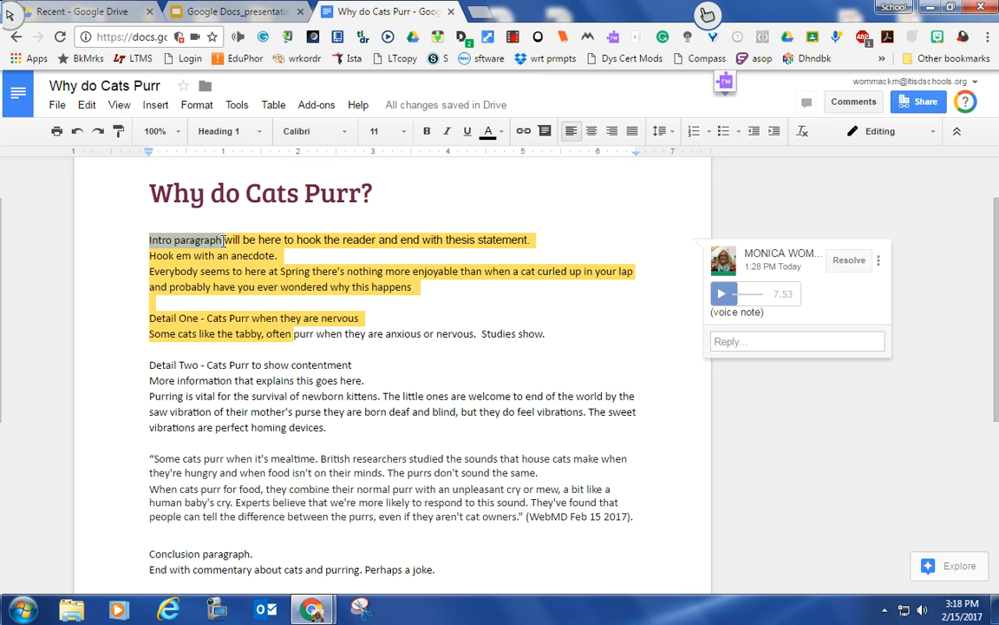
left_click_drag(150, 365, 198, 363)
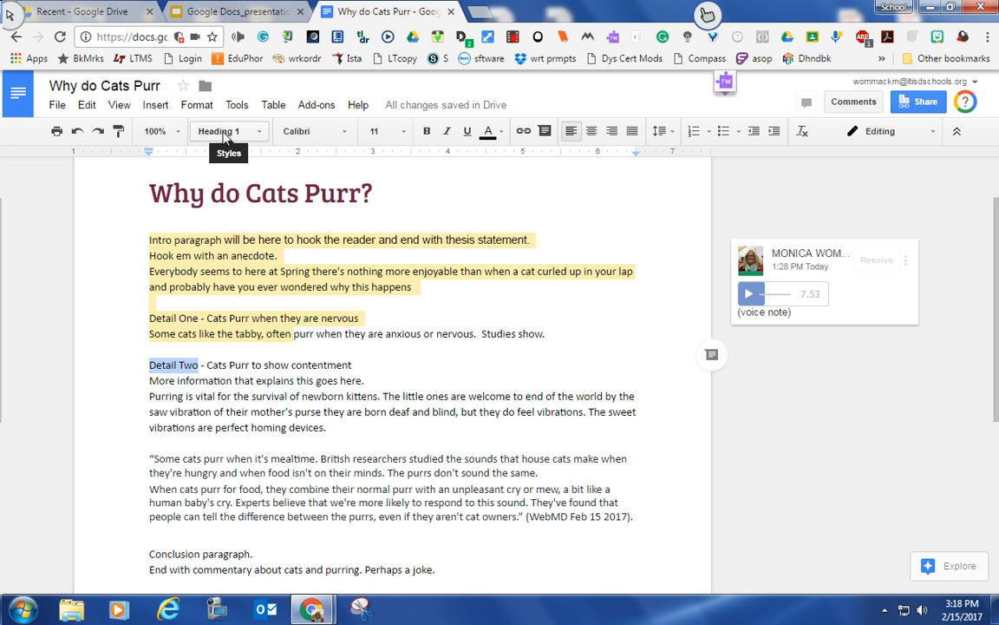
left_click(221, 131)
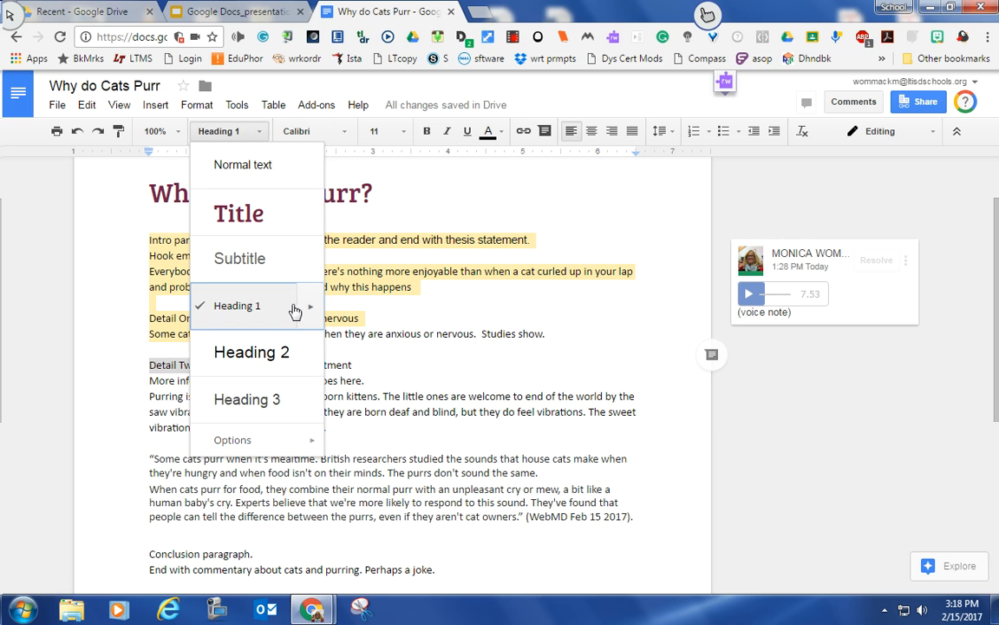
mouse_move(305, 307)
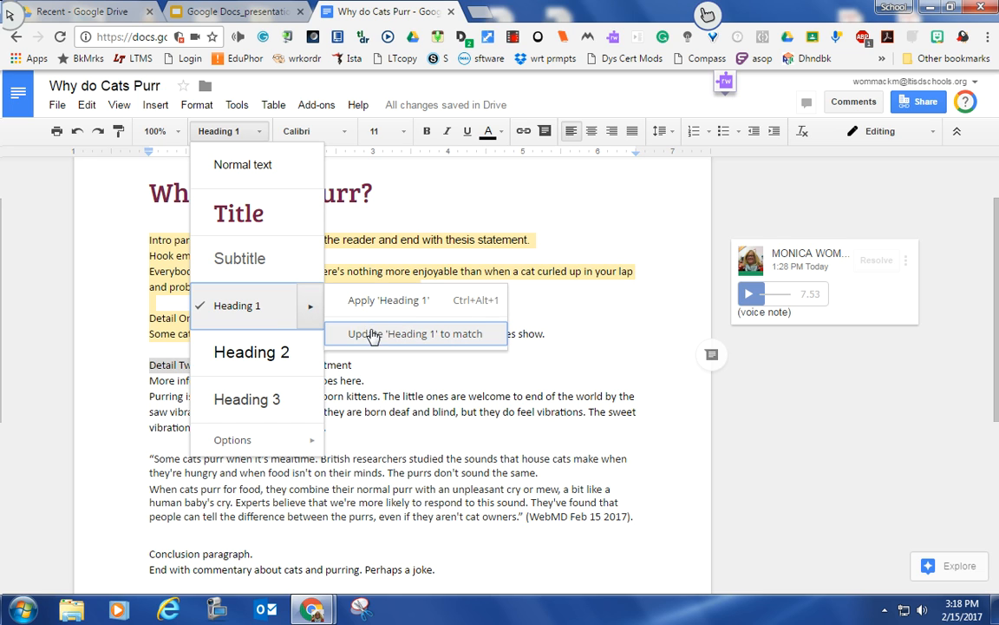
left_click(369, 303)
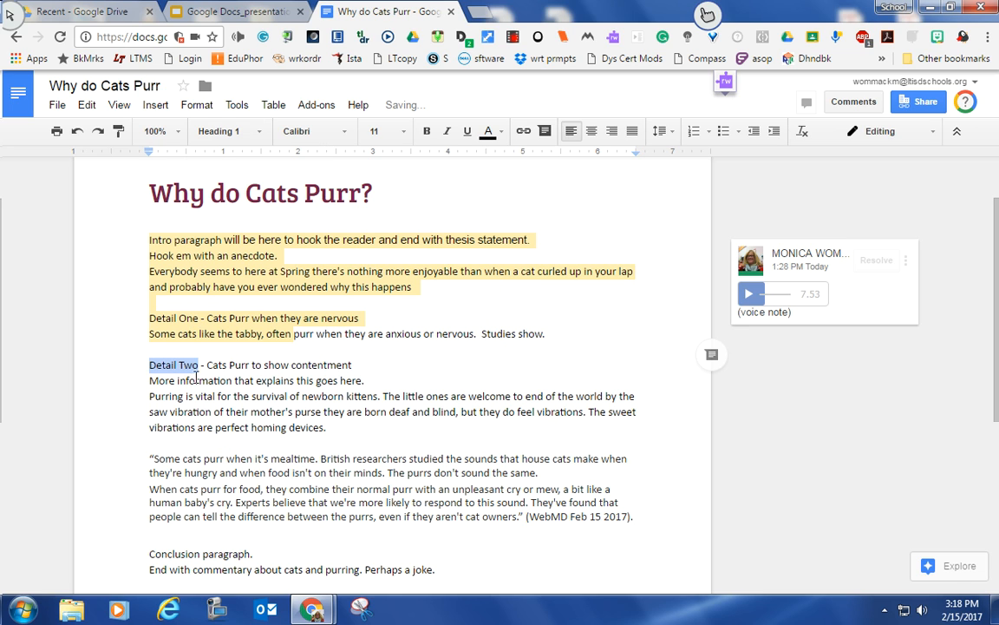
Step: Format the words "Detail Two" as Bree Serif, size 14
left_click(317, 130)
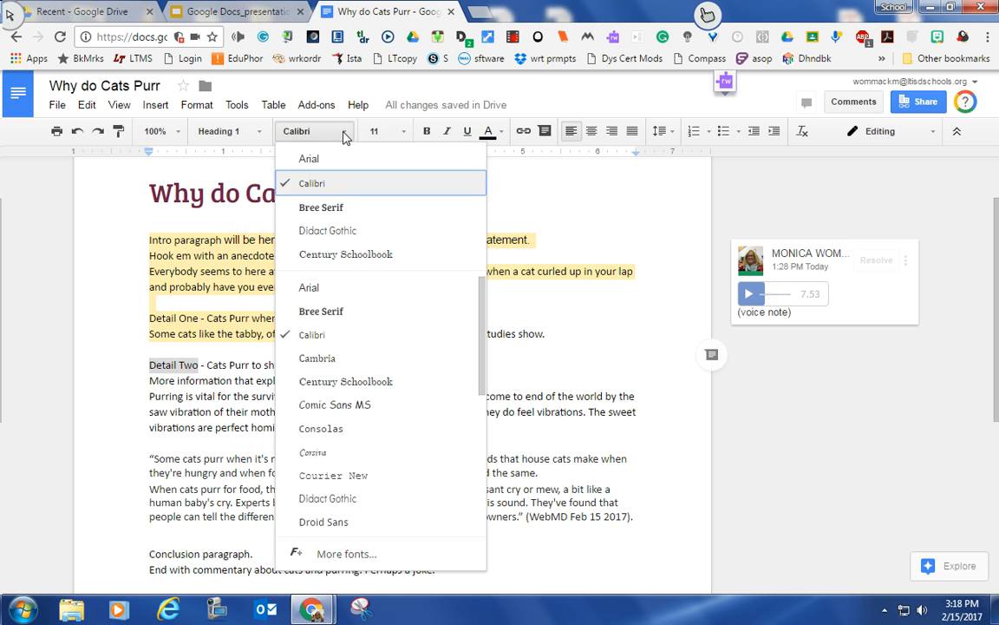
left_click(336, 208)
left_click(381, 131)
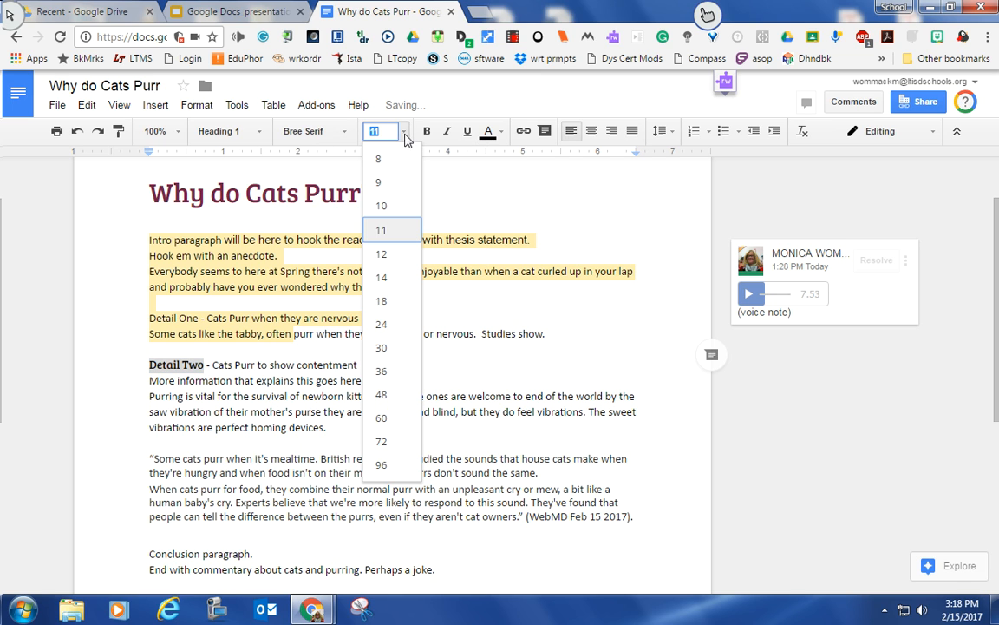
left_click(387, 279)
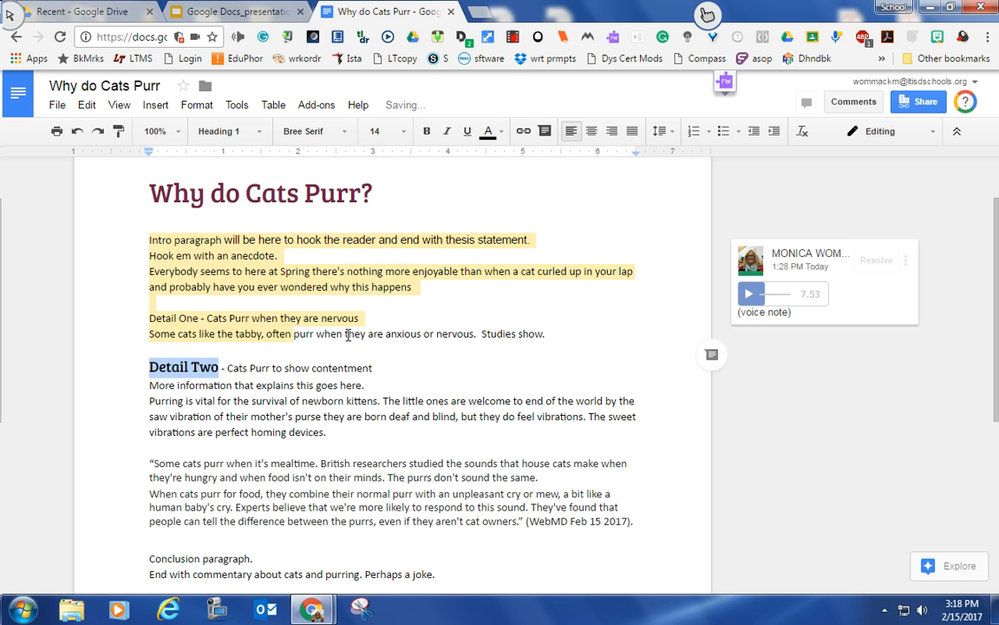
Step: Update the Heading 1 style to match the reformatted "Detail Two" text and check the headings throughout the document
left_click(258, 134)
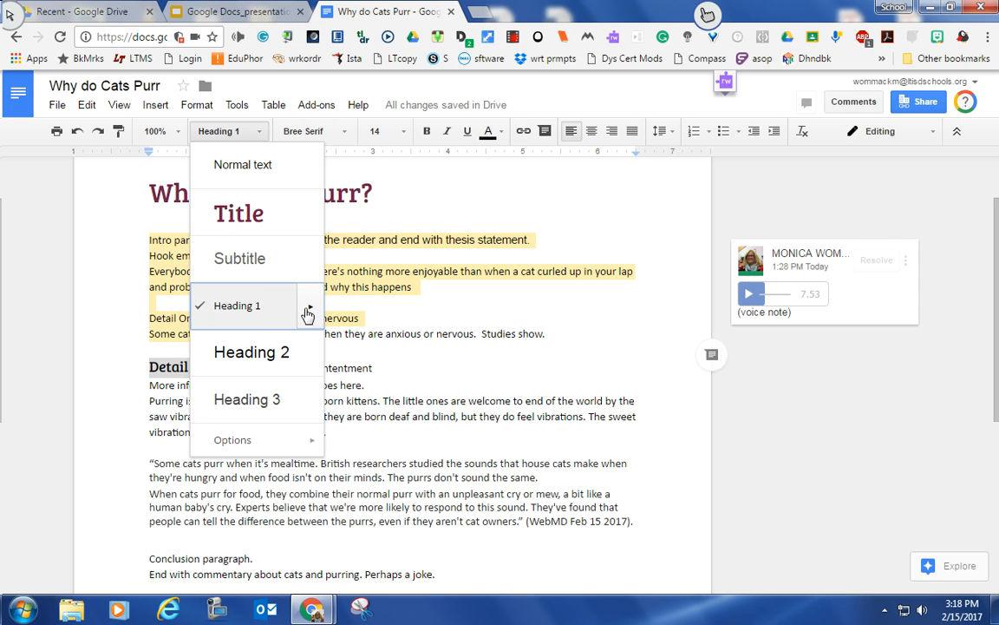
mouse_move(308, 315)
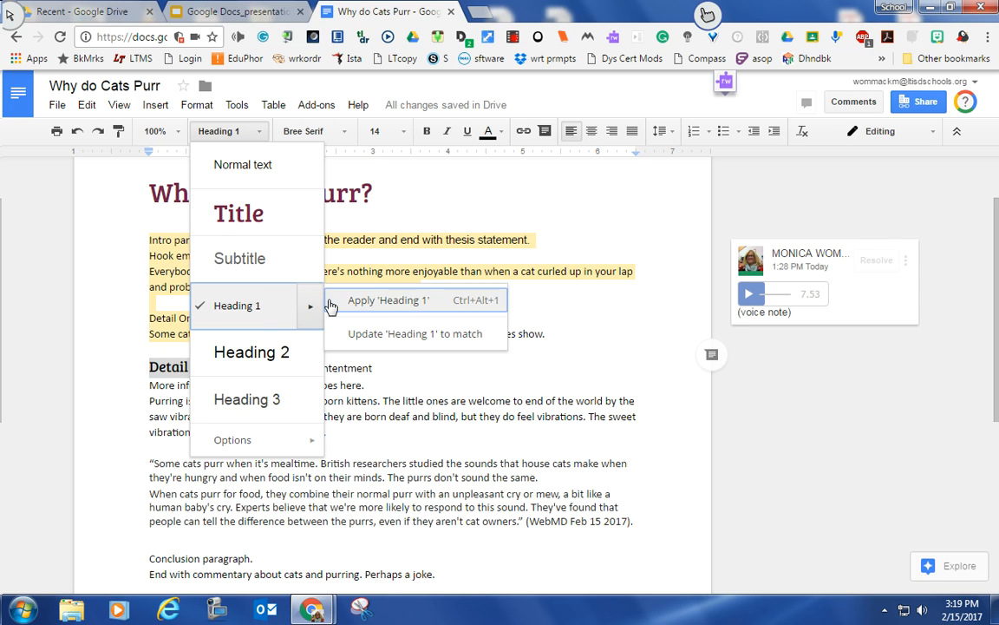
left_click(367, 335)
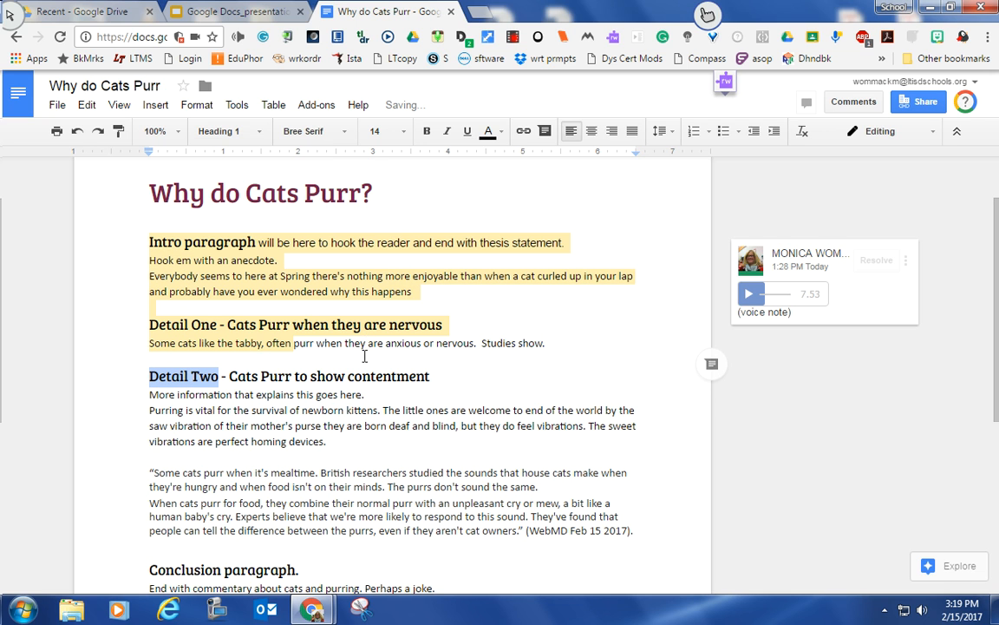
left_click(396, 425)
double_click(432, 447)
scroll(453, 431, "down", 3)
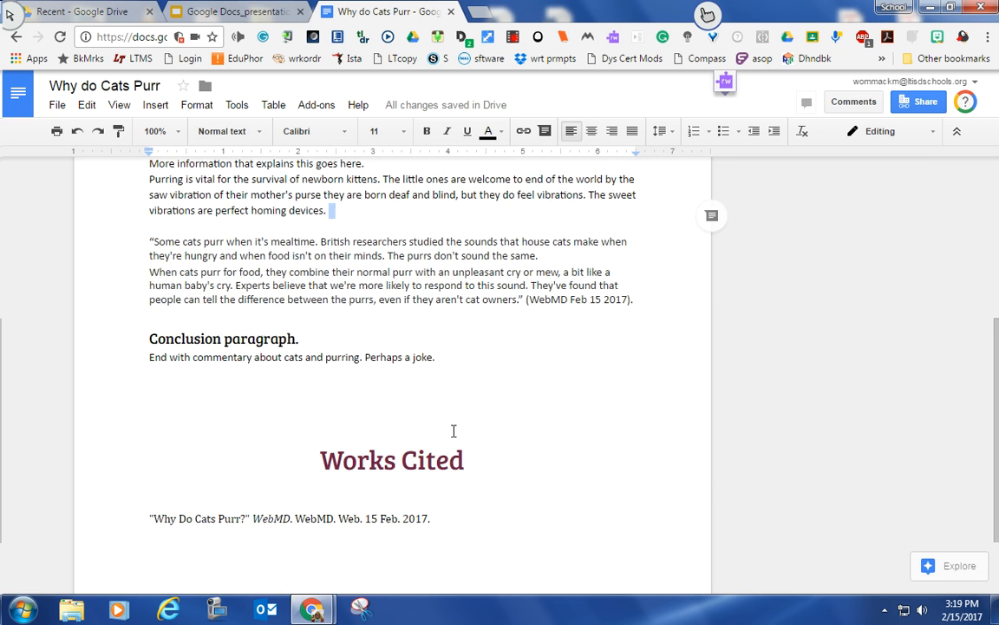
scroll(457, 440, "up", 5)
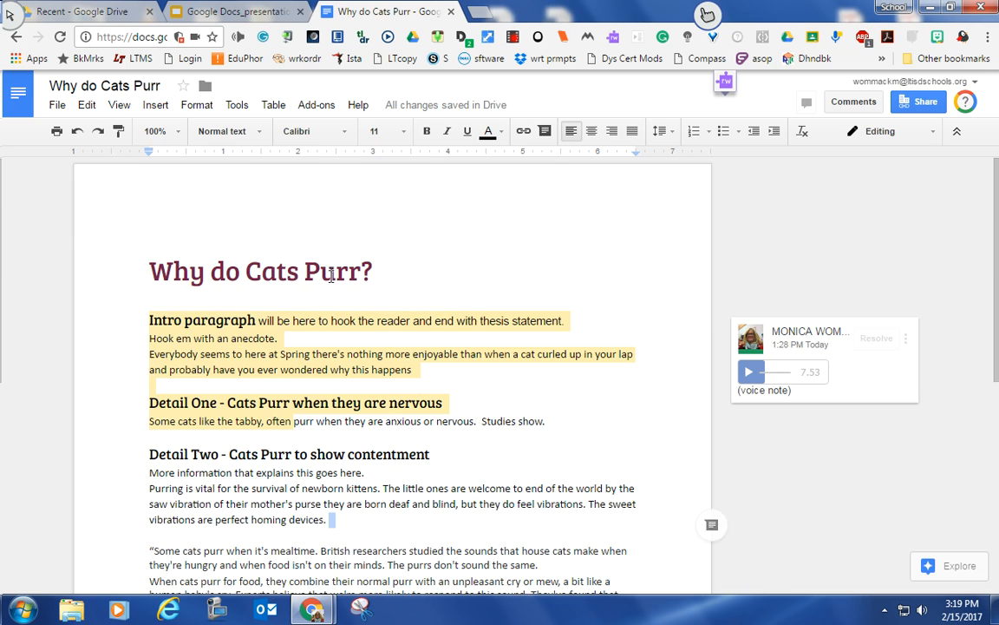
Step: Insert a table of contents with blue links above the "Why do Cats Purr?" title
left_click(149, 265)
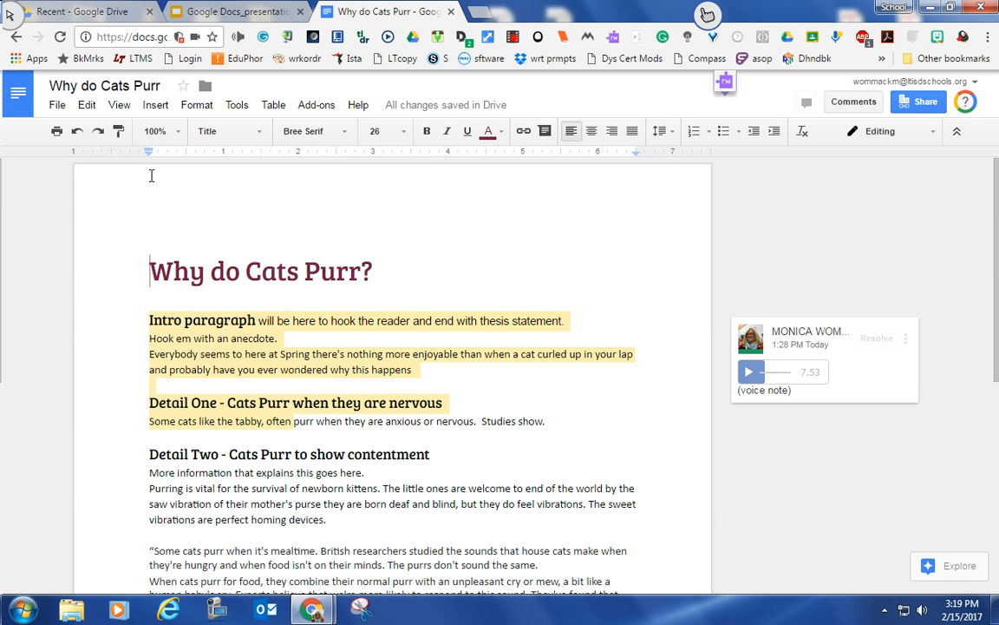
left_click(155, 106)
mouse_move(253, 574)
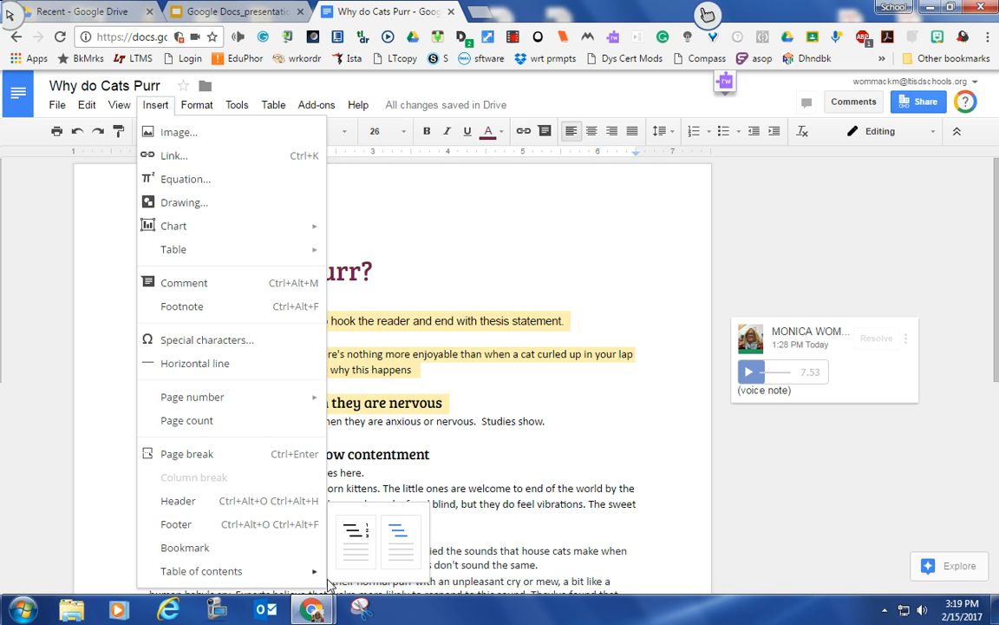
left_click(397, 550)
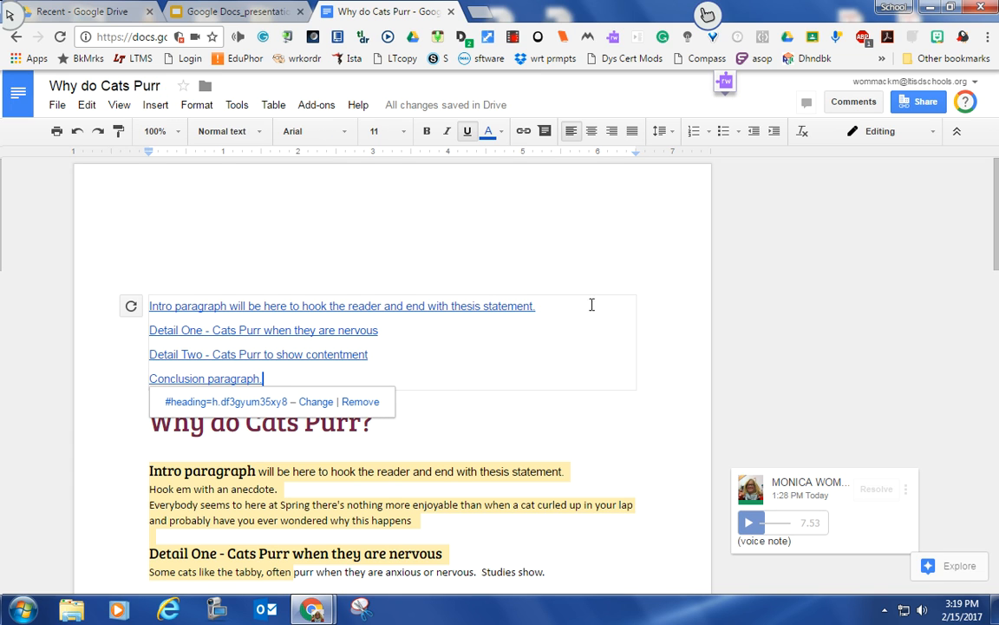
Step: Examine the table of contents entries and compare them with the section headings in the document
left_click(631, 241)
scroll(651, 569, "down", 3)
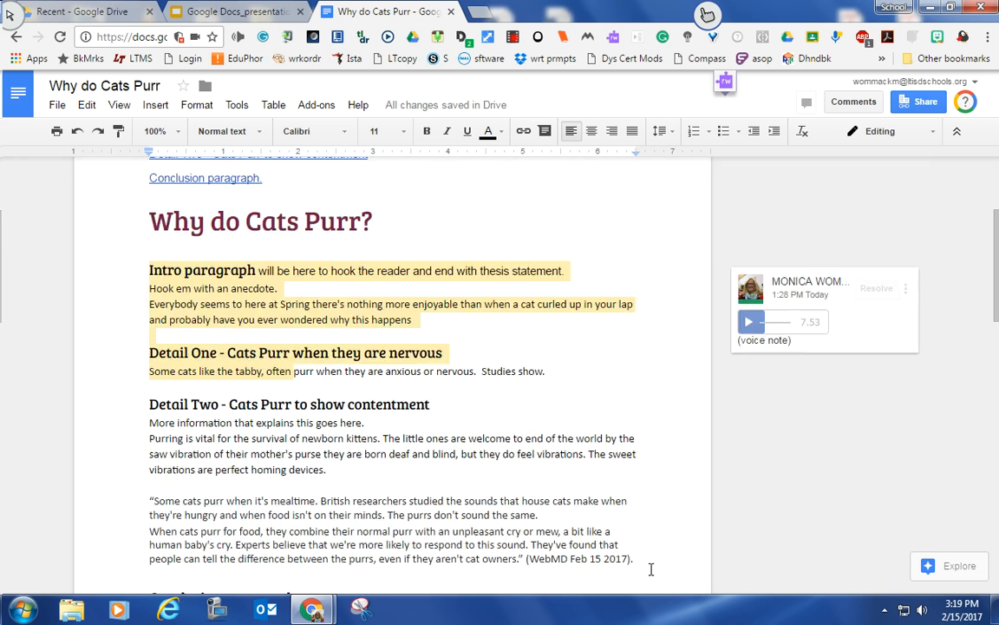
scroll(652, 569, "up", 3)
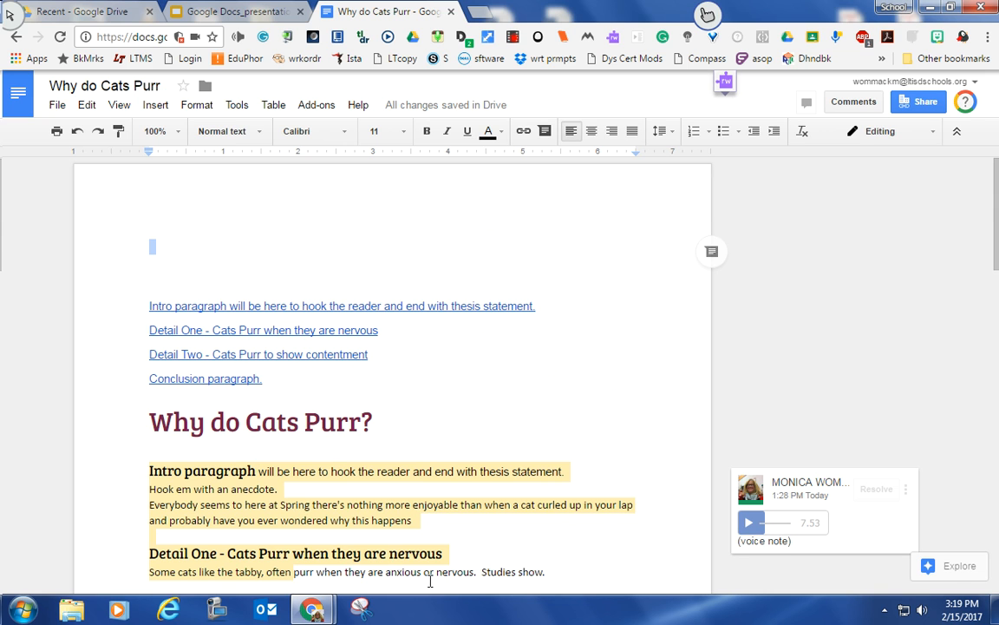
left_click(207, 305)
left_click(217, 378)
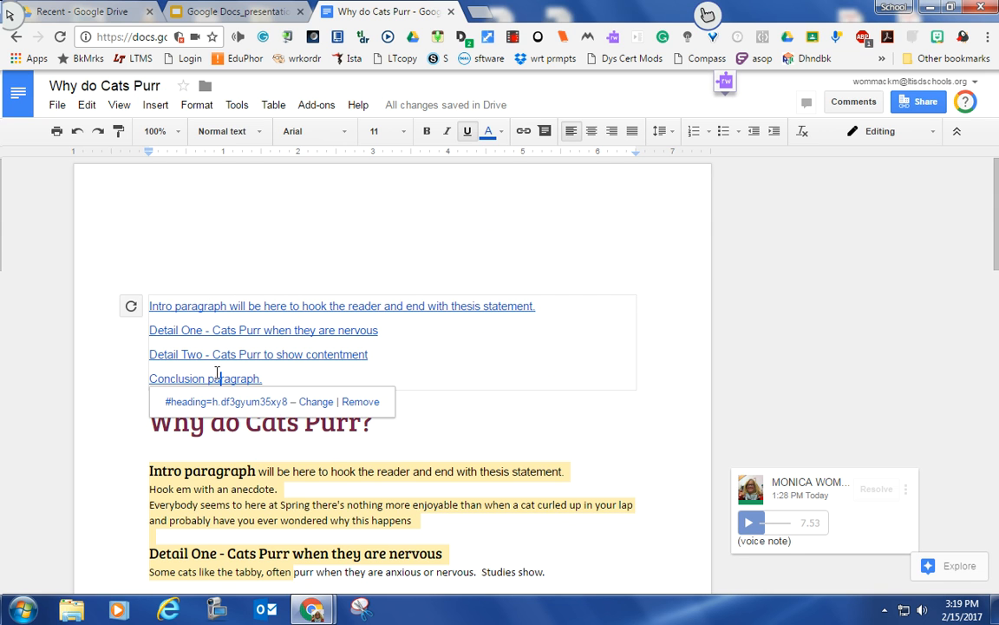
left_click(262, 329)
left_click(577, 418)
left_click(517, 583)
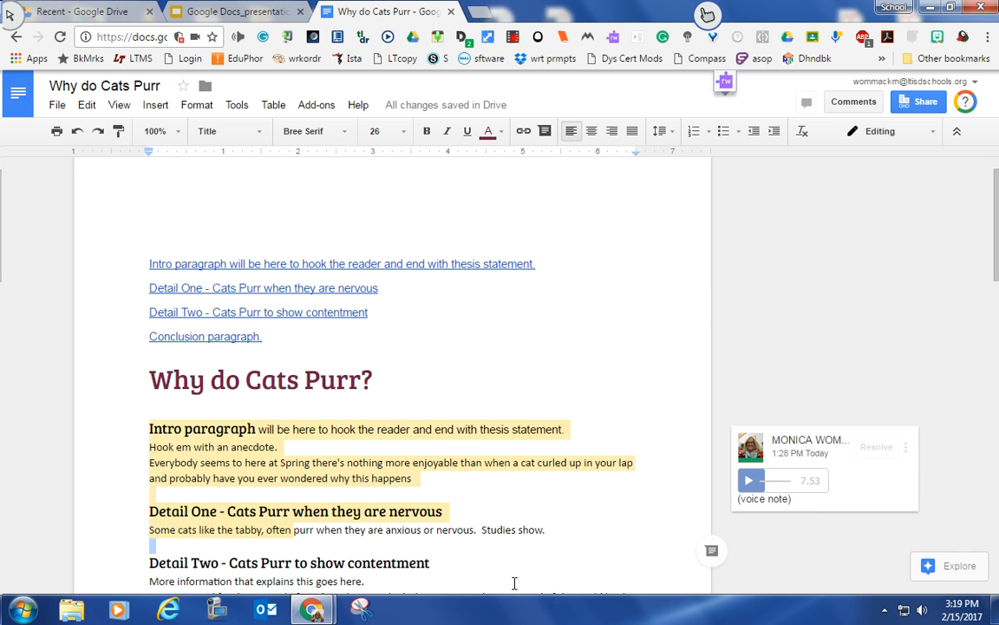
scroll(155, 422, "up", 1)
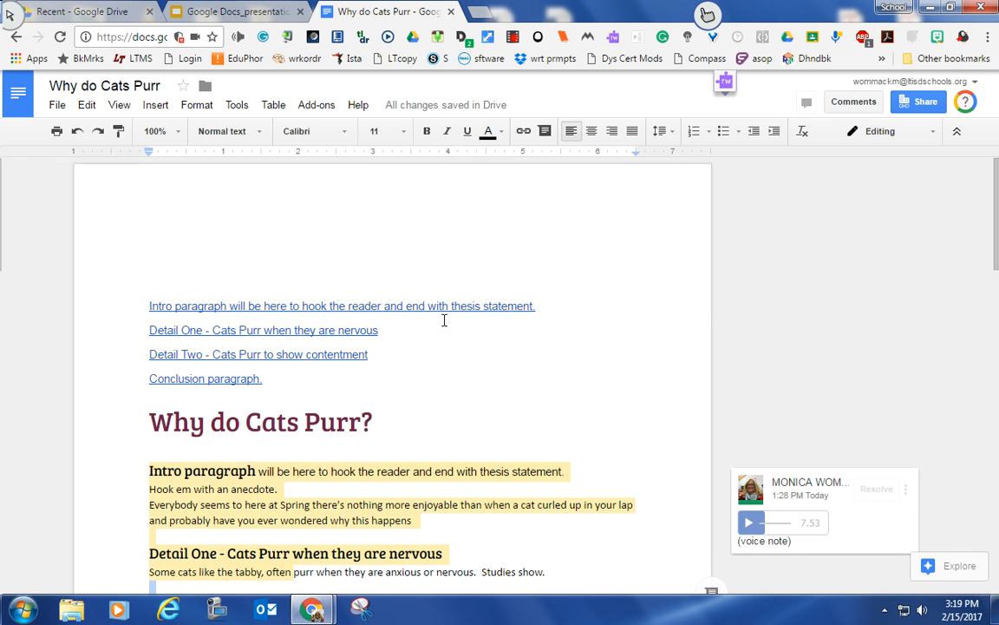
Step: Follow the "Intro paragraph" entry's link in the table of contents to its heading
left_click(468, 307)
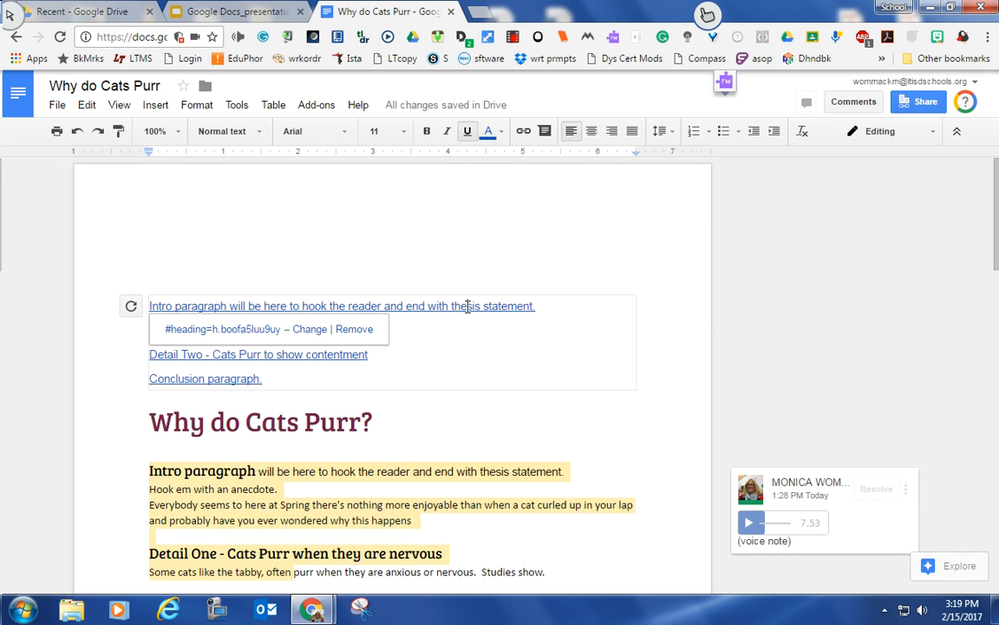
left_click(261, 328)
left_click(241, 304)
left_click(247, 330)
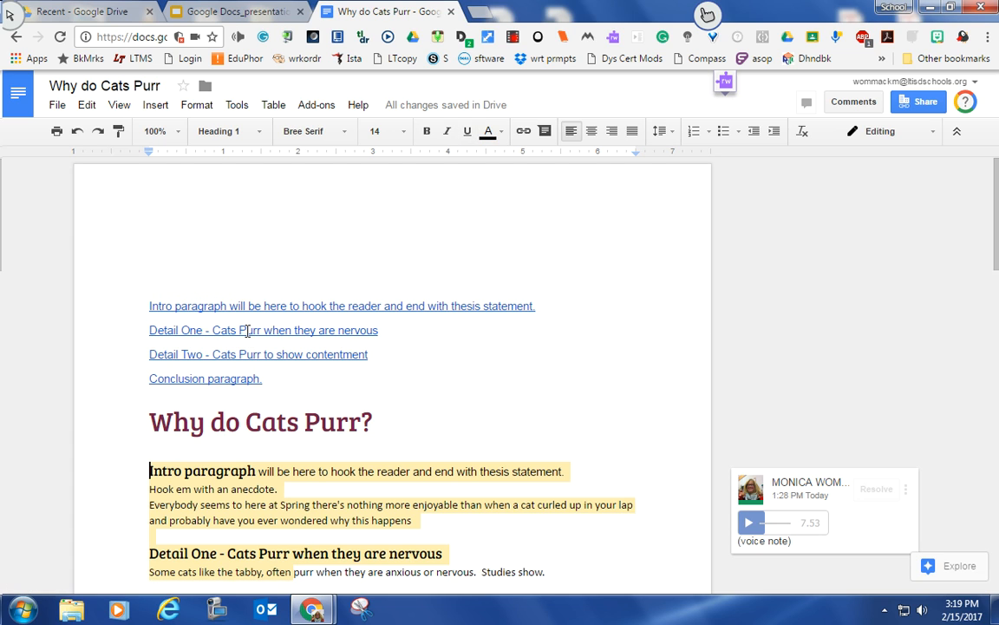
Step: Follow the "Conclusion paragraph" entry's link to its heading and return to the table of contents
left_click(217, 379)
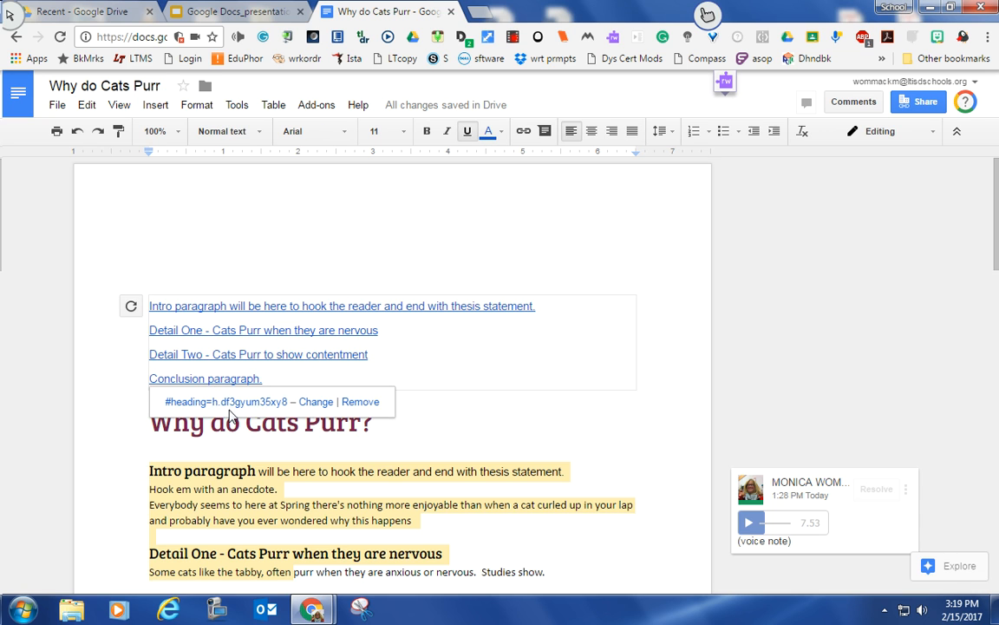
left_click(232, 401)
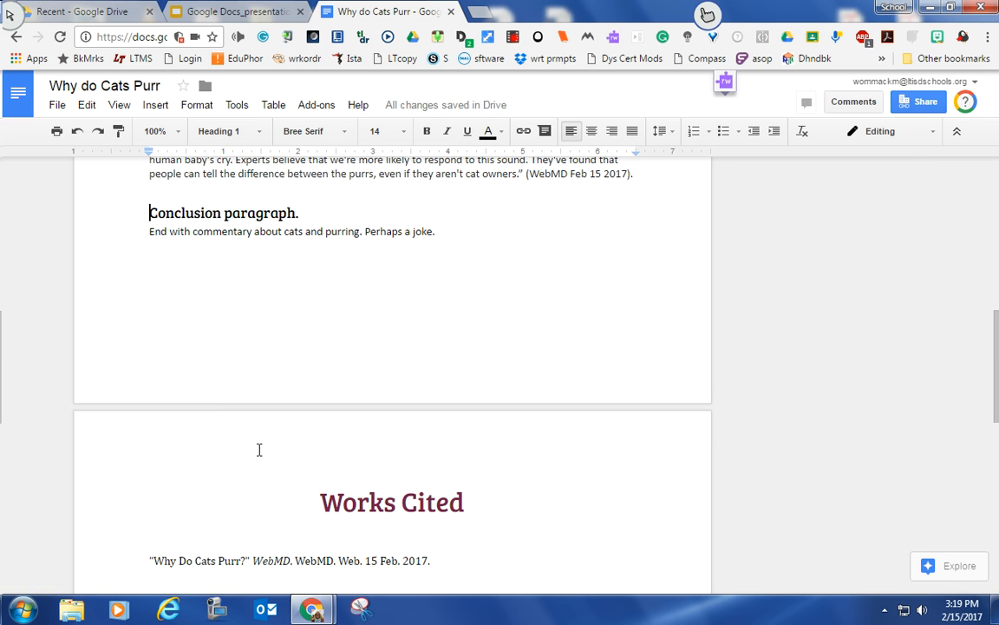
scroll(259, 450, "up", 15)
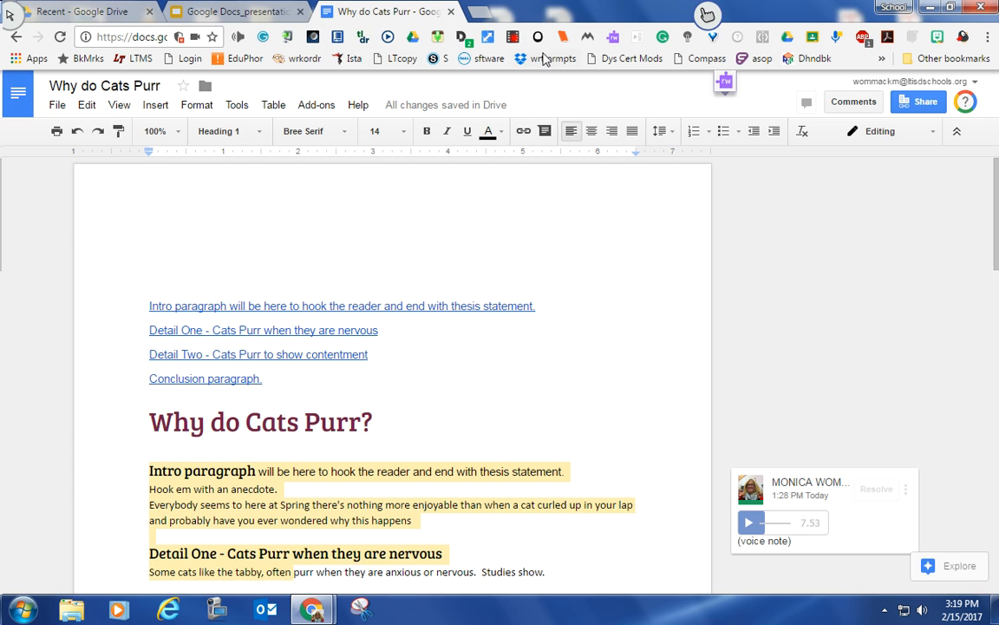
left_click(514, 40)
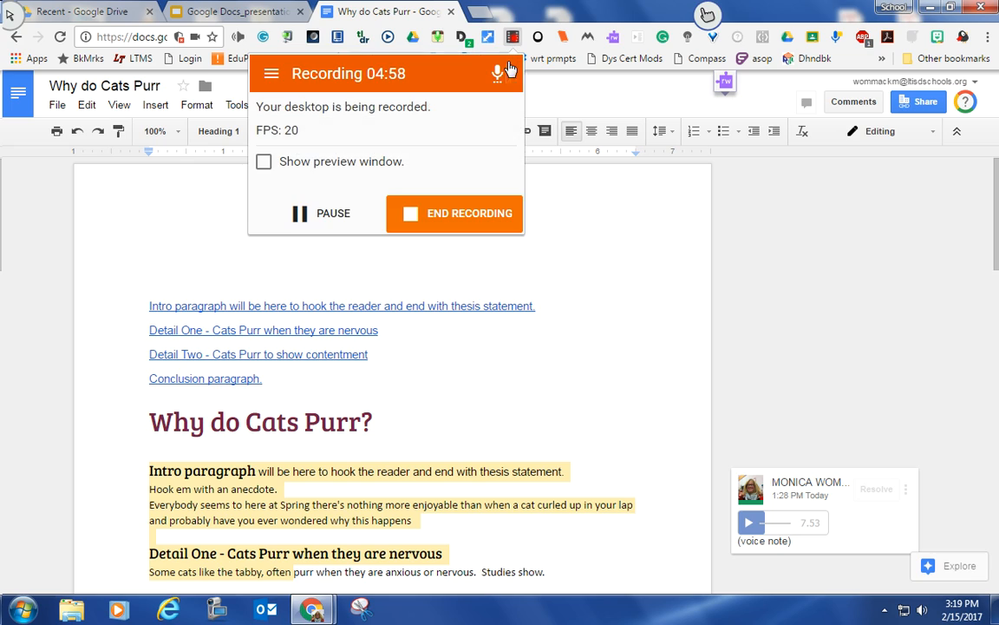